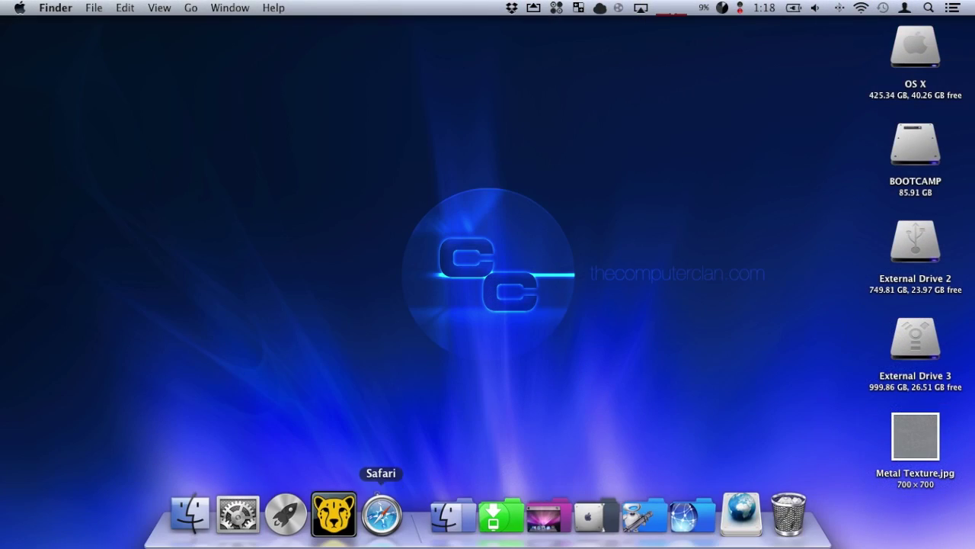
# Step: Bring the Cheetah3D Bump Map Tutorial scene window back to the front from the Dock
pyautogui.click(333, 512)
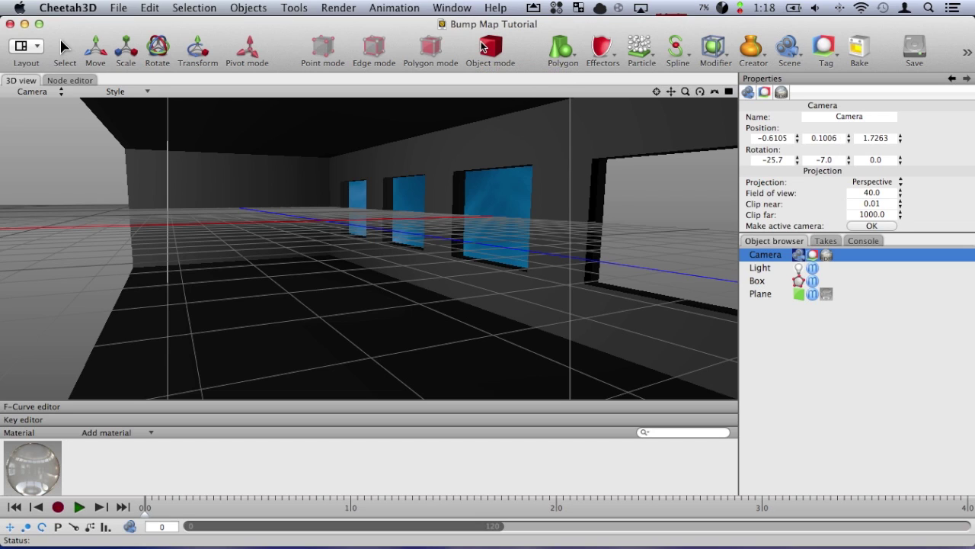
pyautogui.press('super+h')
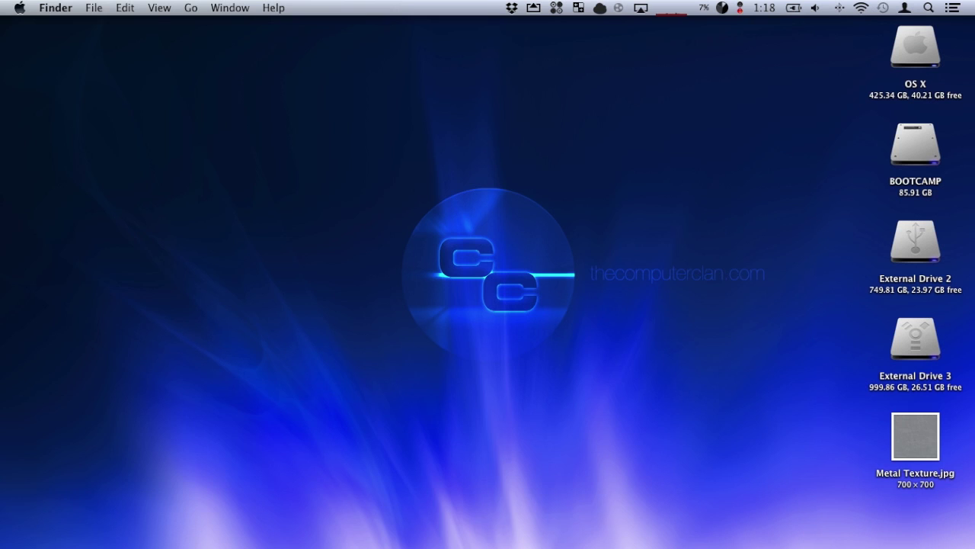
pyautogui.moveTo(453, 515)
pyautogui.click(333, 516)
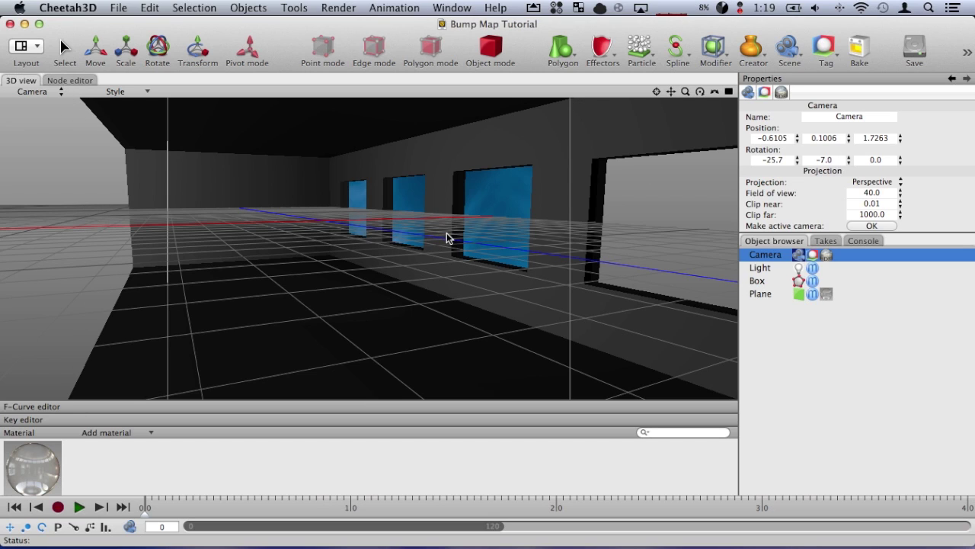
# Step: Deselect the Camera and select the room's Box object in the 3D view
pyautogui.click(350, 325)
pyautogui.click(349, 326)
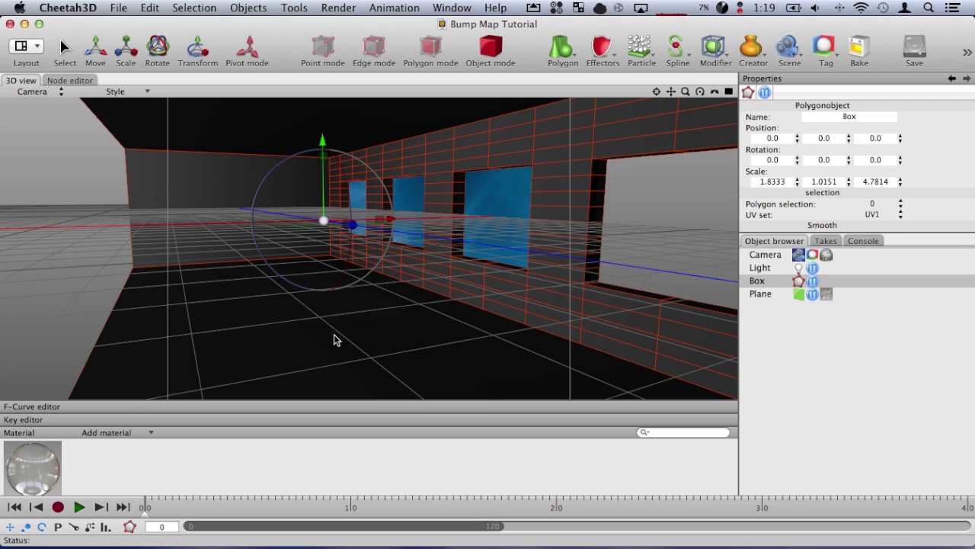
# Step: Add a new plain material and select it for editing
pyautogui.click(97, 434)
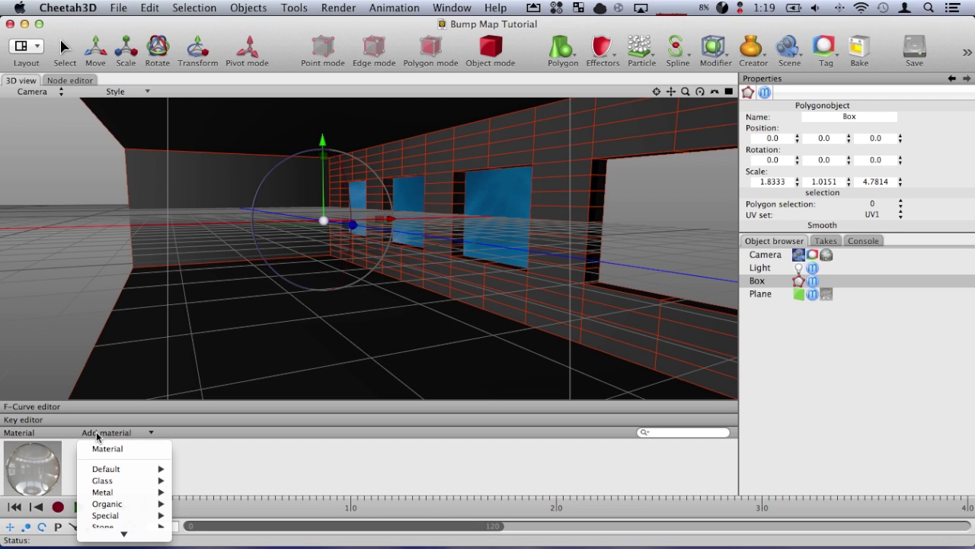
pyautogui.click(107, 450)
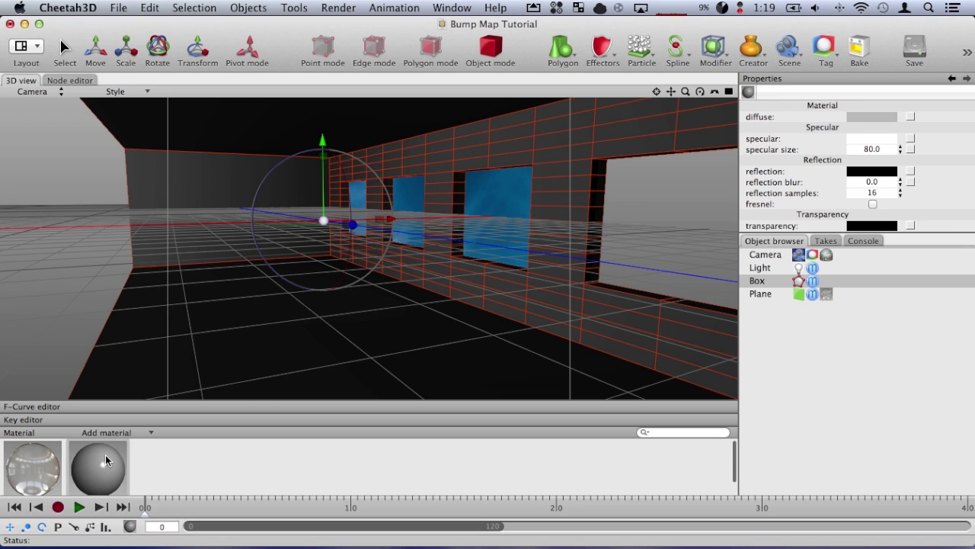
pyautogui.click(105, 454)
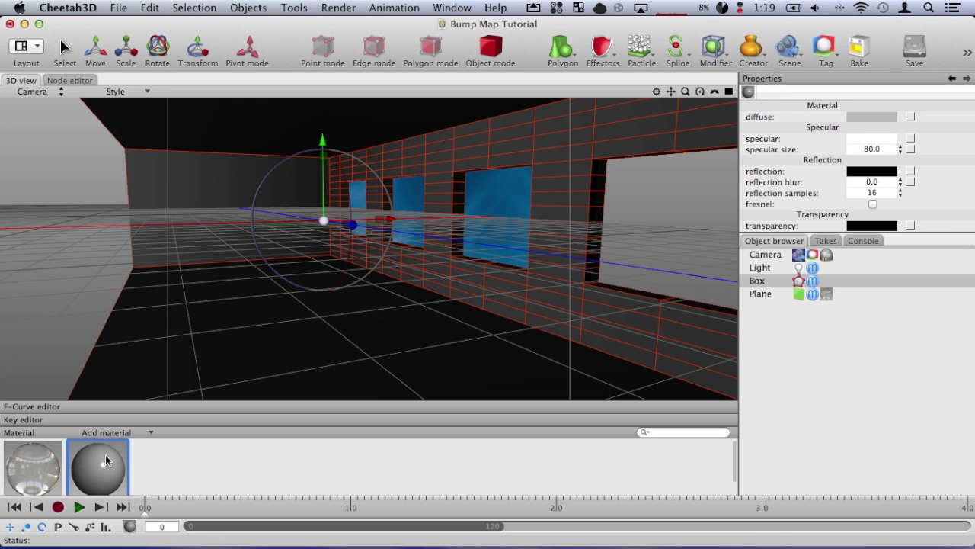
# Step: Load Desktop's Metal Texture.jpg as the new material's diffuse image texture
pyautogui.click(909, 119)
pyautogui.moveTo(903, 122)
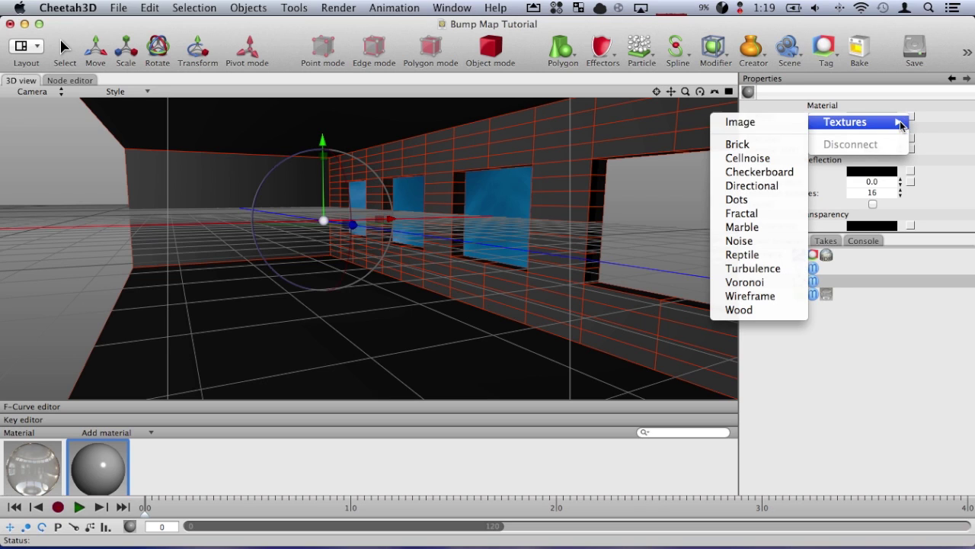
pyautogui.click(737, 124)
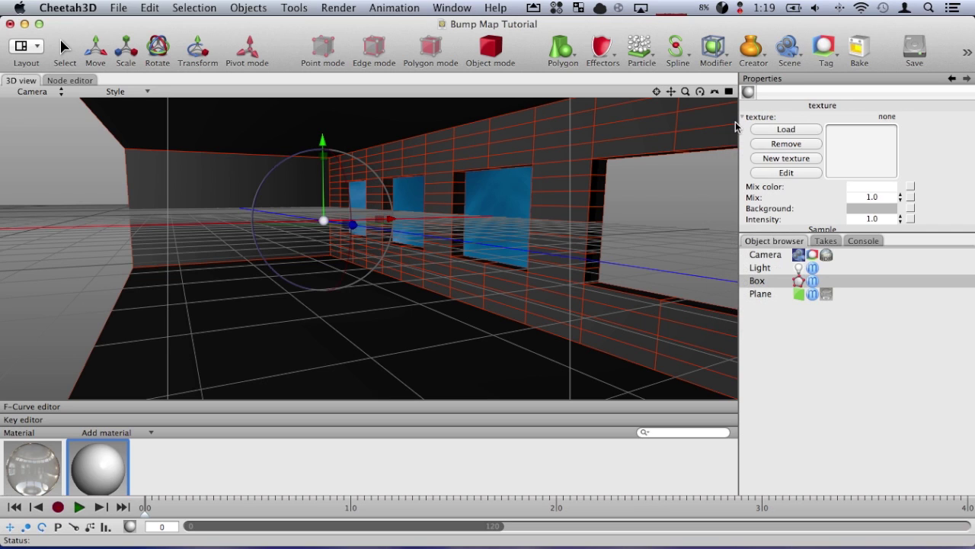
pyautogui.click(775, 130)
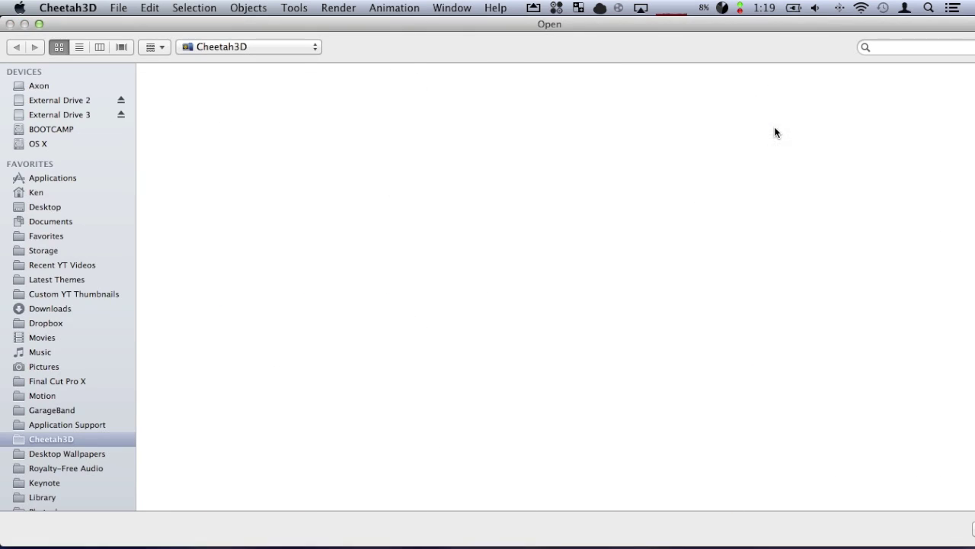
pyautogui.click(40, 25)
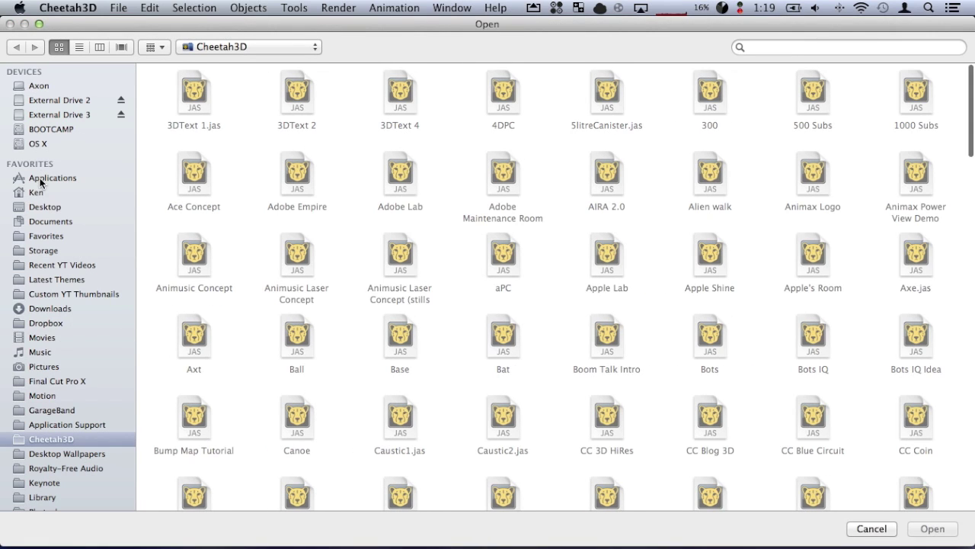
pyautogui.click(52, 206)
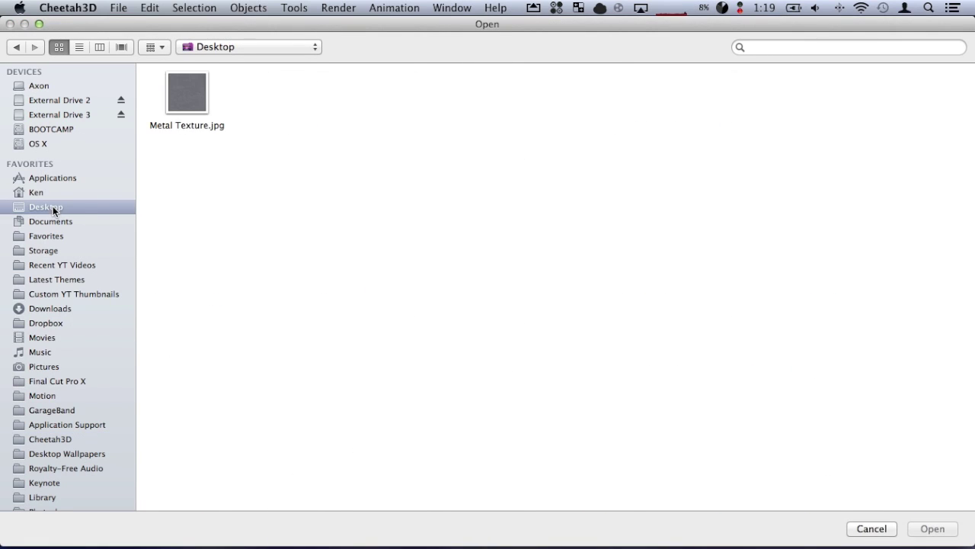
pyautogui.click(196, 105)
pyautogui.click(933, 529)
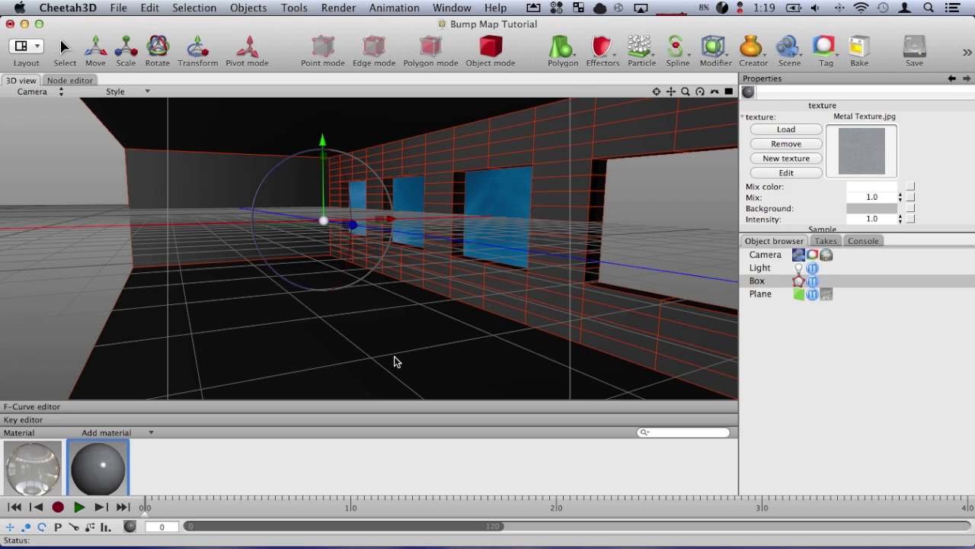
pyautogui.click(86, 468)
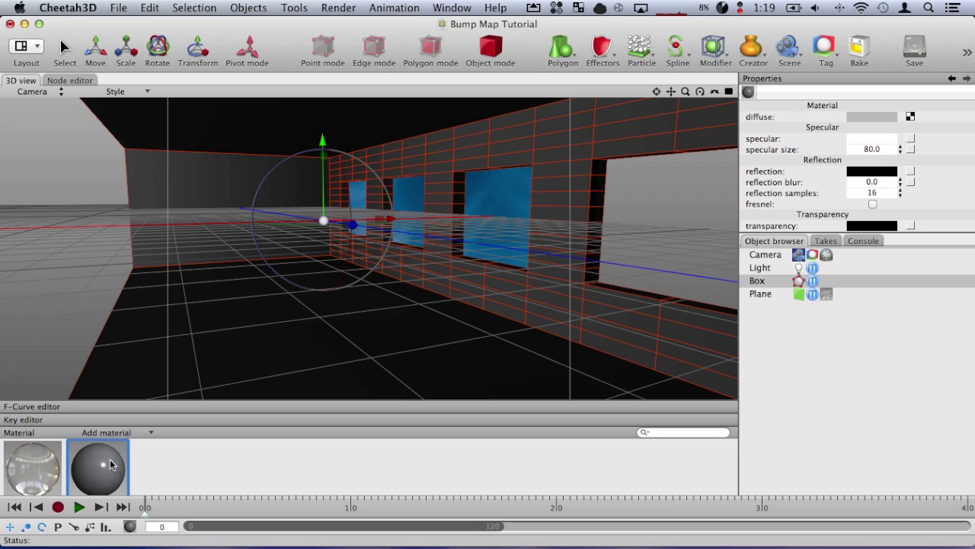
# Step: Set the metal material's specular colour to black
pyautogui.click(881, 140)
pyautogui.moveTo(836, 279); pyautogui.dragTo(836, 374)
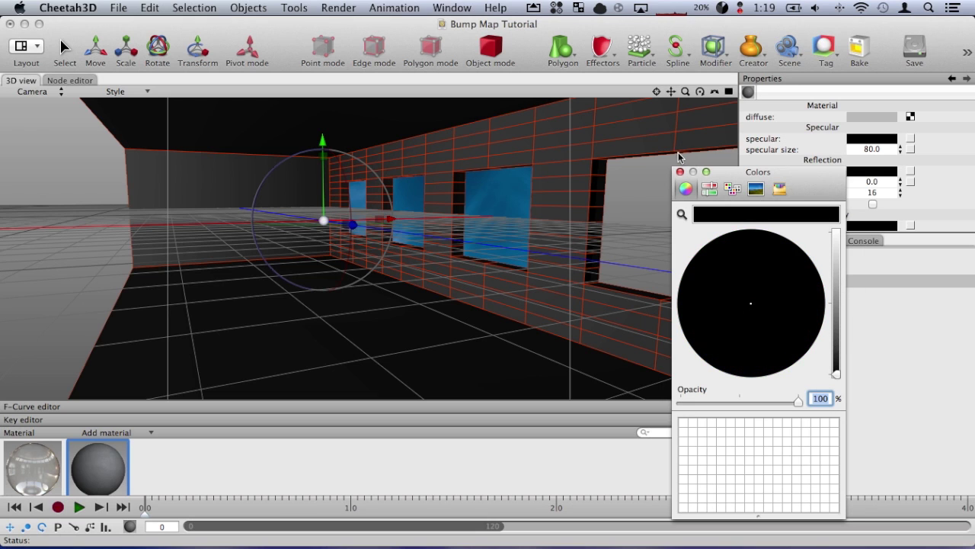
pyautogui.click(681, 172)
pyautogui.scroll(-6, 796, 156)
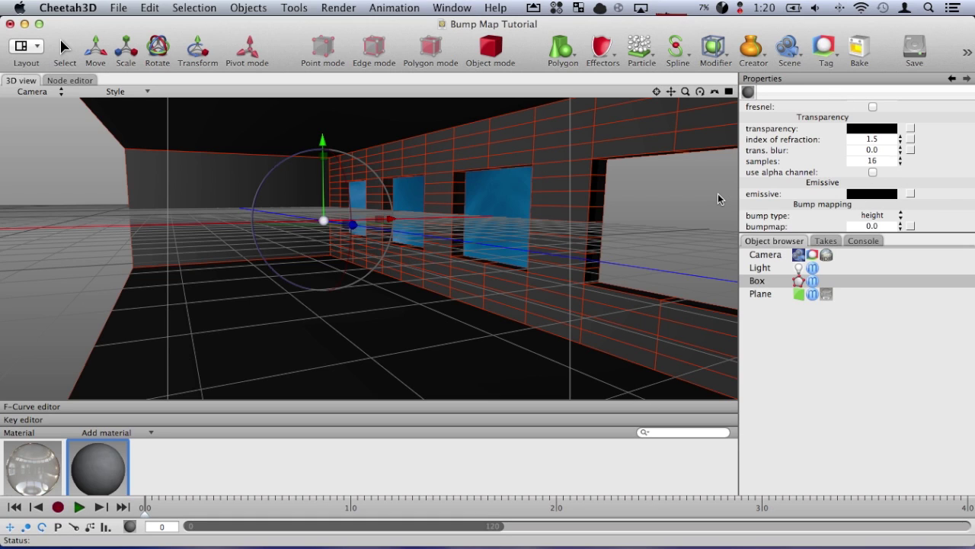
pyautogui.moveTo(453, 526)
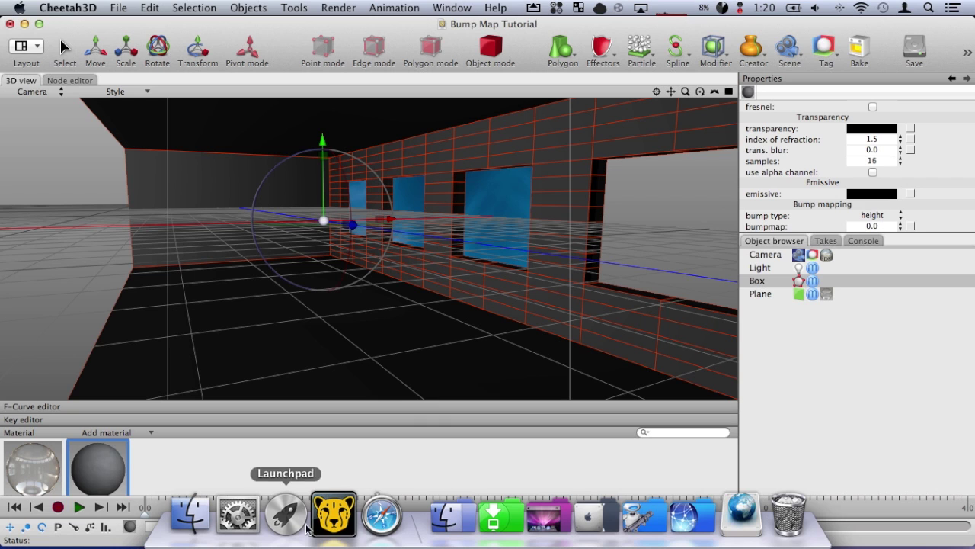
pyautogui.click(380, 514)
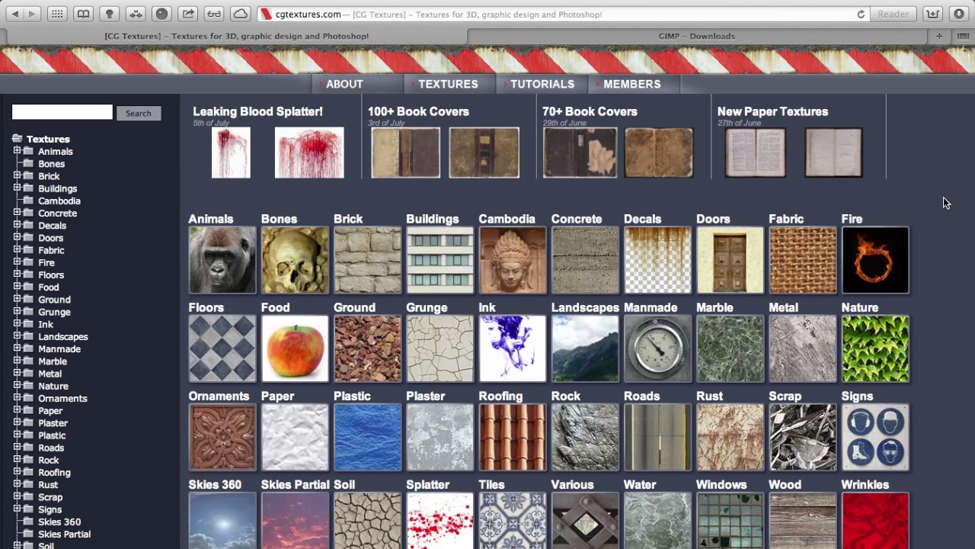
pyautogui.scroll(-5, 945, 202)
pyautogui.scroll(5, 945, 202)
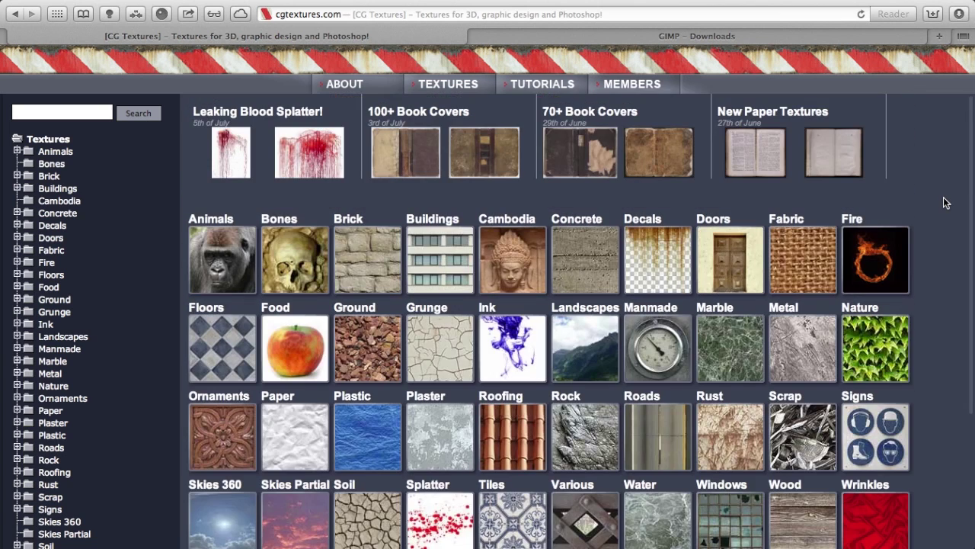
pyautogui.scroll(-3, 945, 202)
pyautogui.scroll(3, 945, 202)
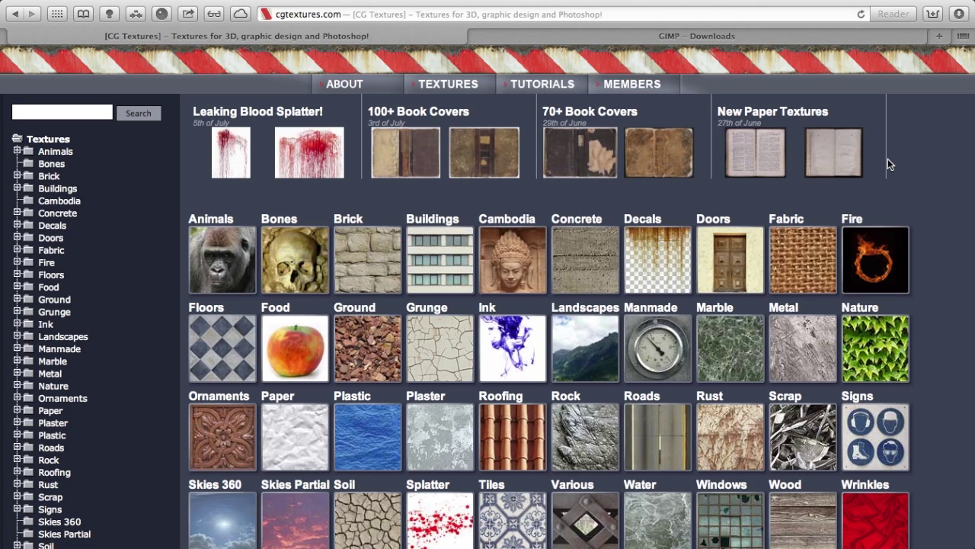
pyautogui.hotkey('ctrl', 'Left')
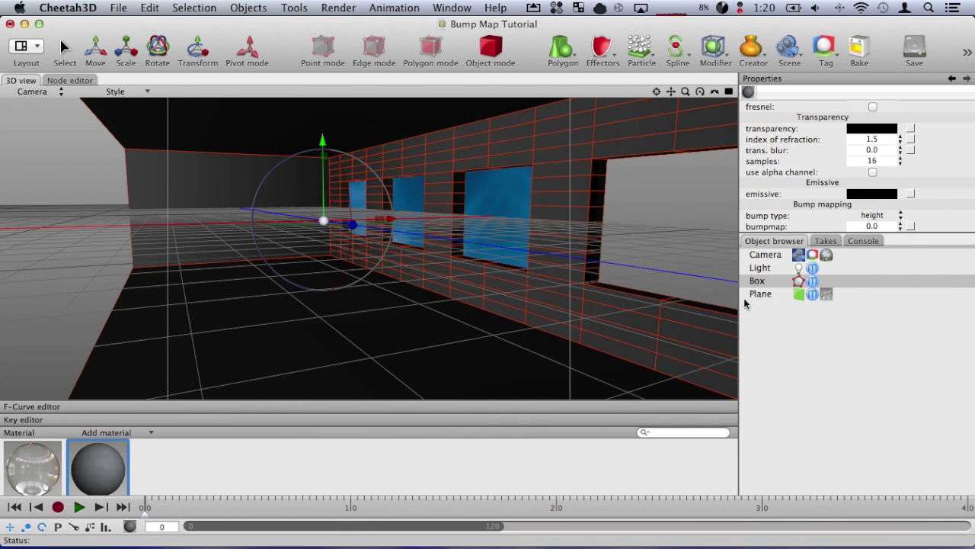
# Step: Assign the metal material to the Box's floor polygon
pyautogui.click(776, 282)
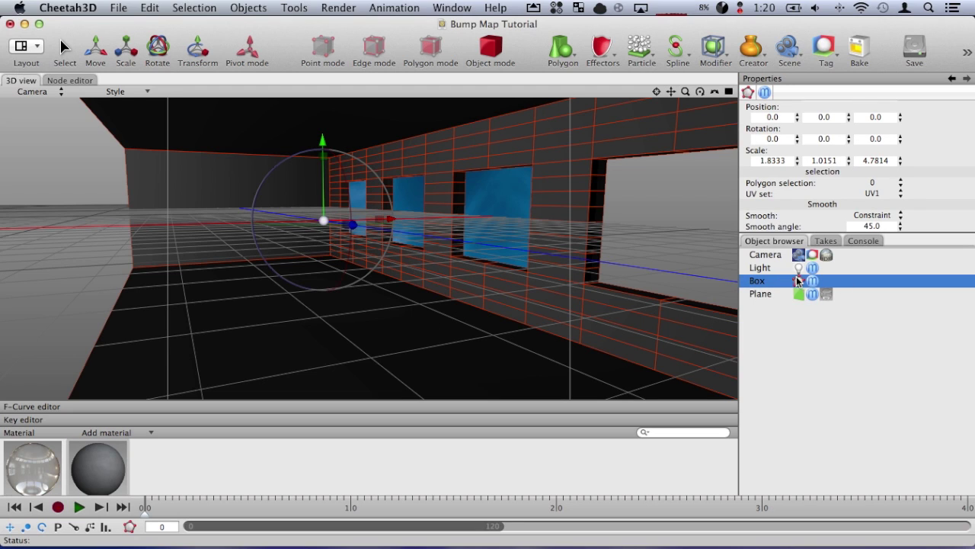
pyautogui.click(431, 49)
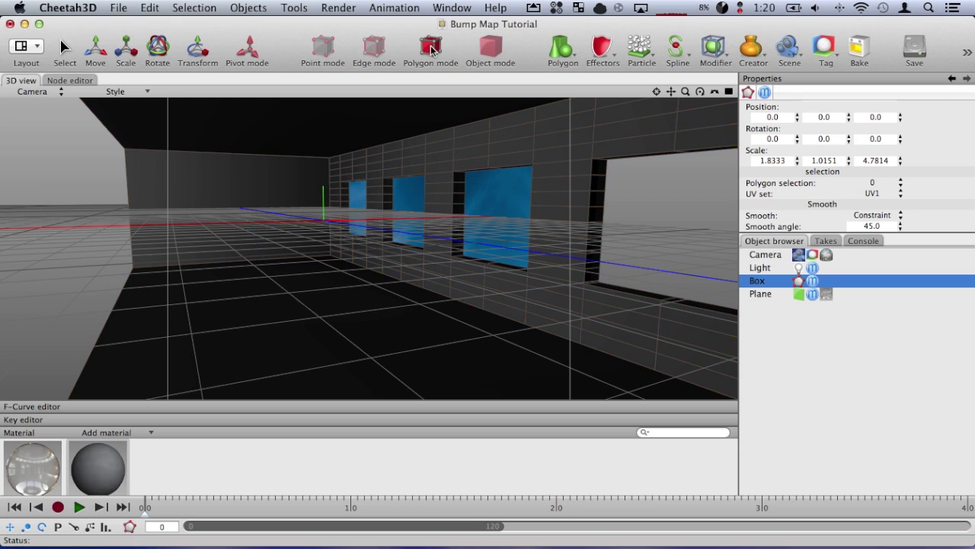
pyautogui.click(368, 318)
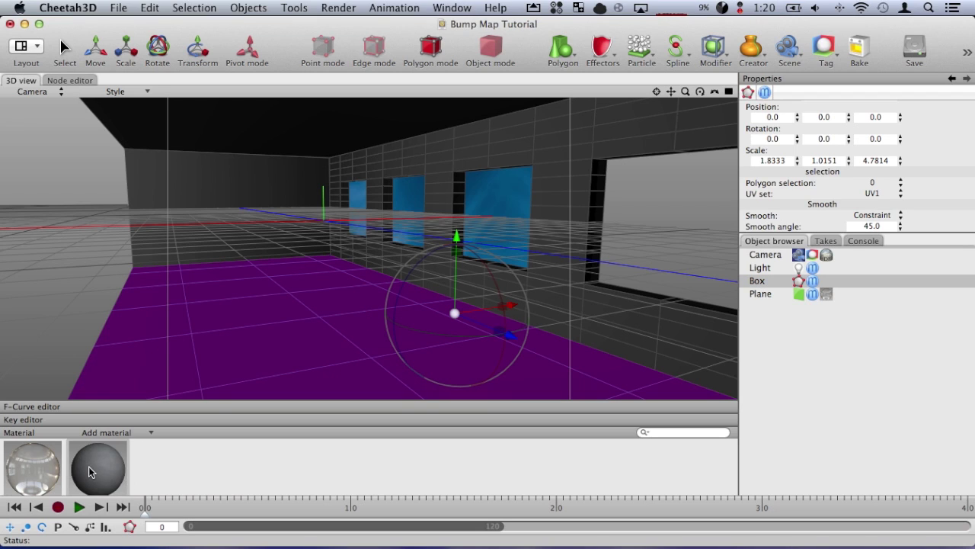
pyautogui.moveTo(88, 466); pyautogui.dragTo(317, 321)
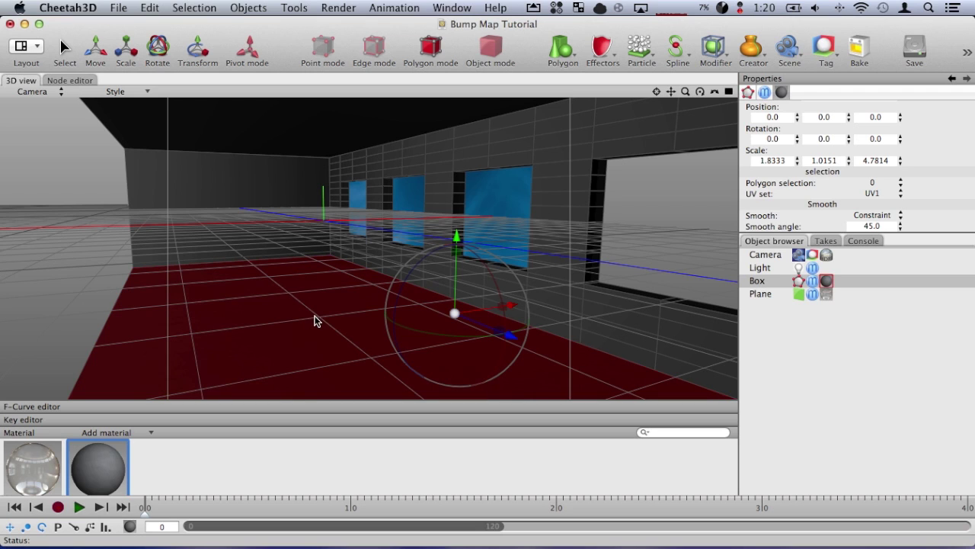
# Step: Set the Camera's camera light to On, then reselect the Box
pyautogui.click(771, 259)
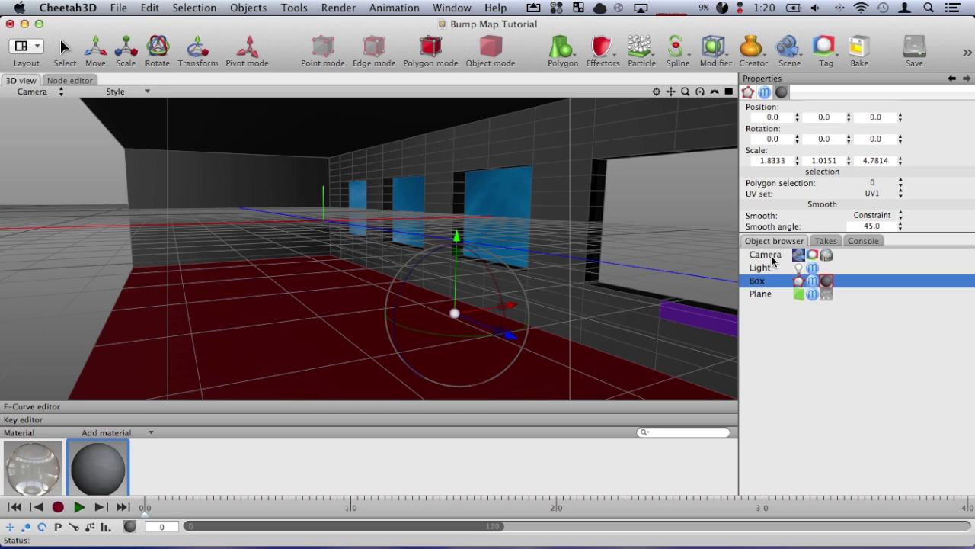
pyautogui.scroll(-8, 823, 163)
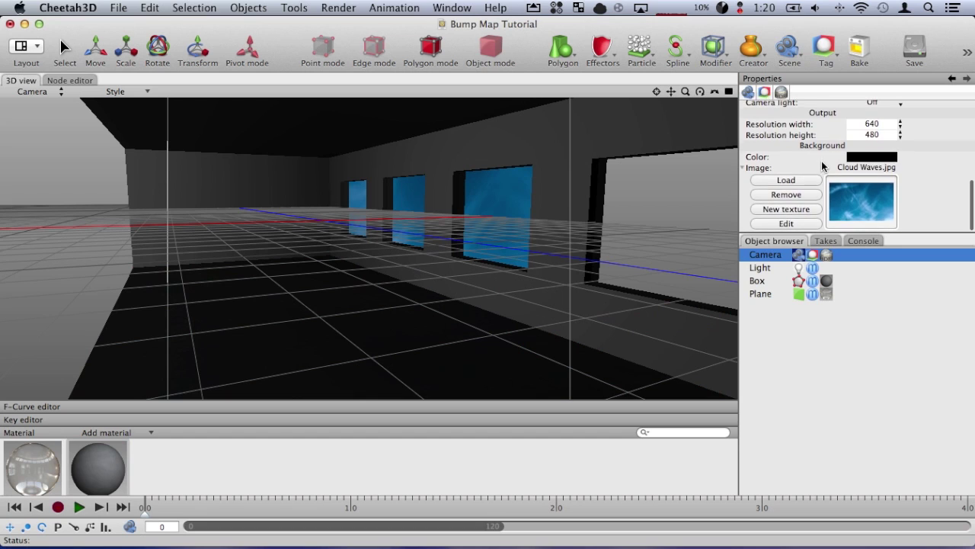
pyautogui.scroll(4, 854, 171)
pyautogui.click(872, 179)
pyautogui.click(873, 191)
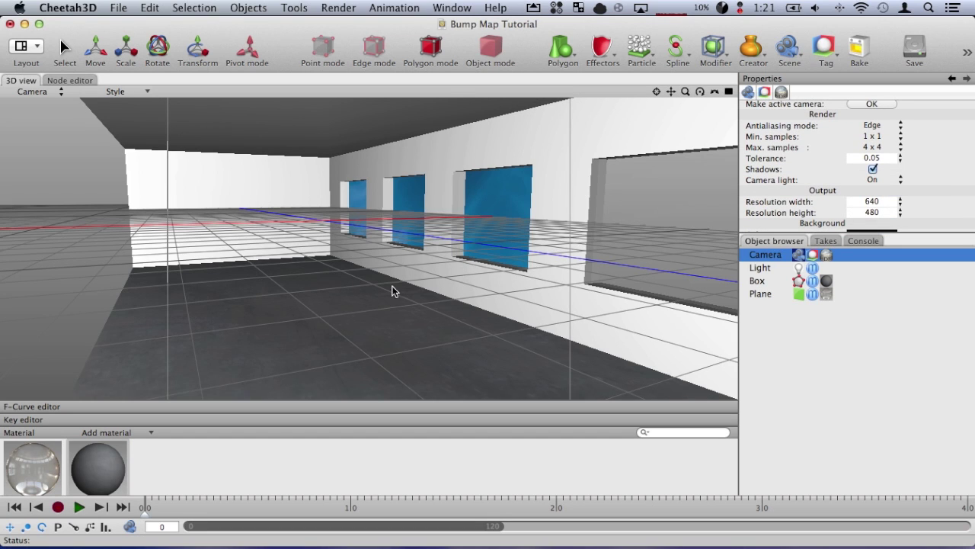
pyautogui.click(765, 281)
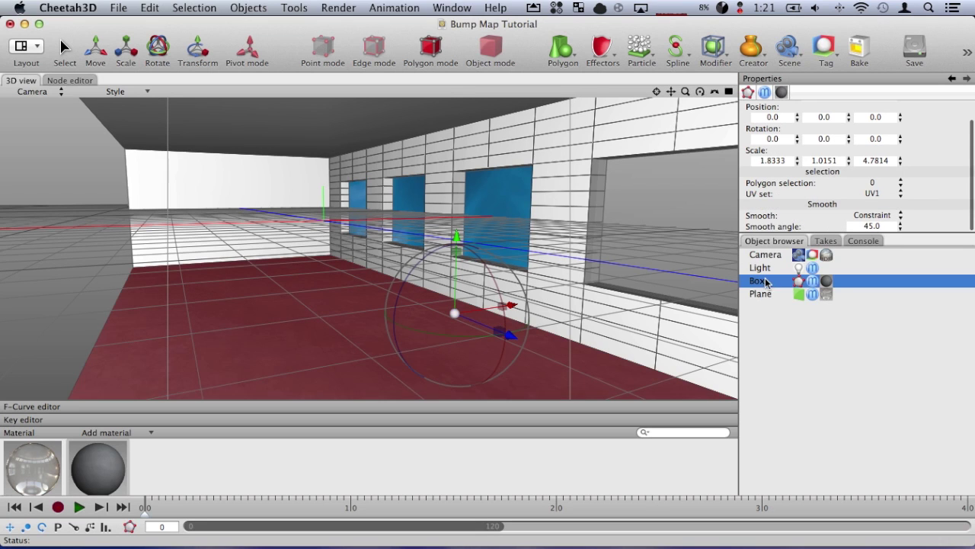
# Step: Set the Box material tag's UV scale to 10.0 and 15.02
pyautogui.click(827, 284)
pyautogui.scroll(-3, 893, 224)
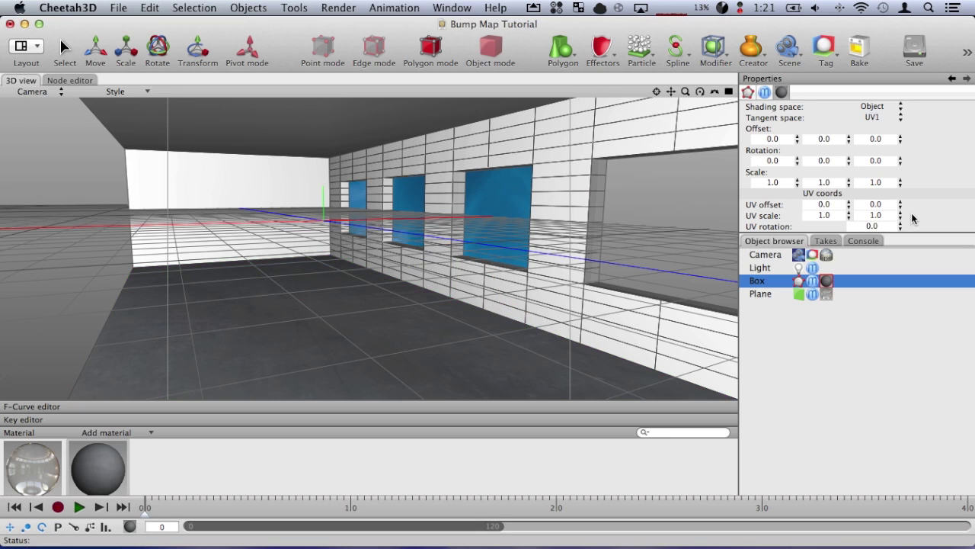
pyautogui.scroll(-1, 851, 221)
pyautogui.scroll(1, 851, 222)
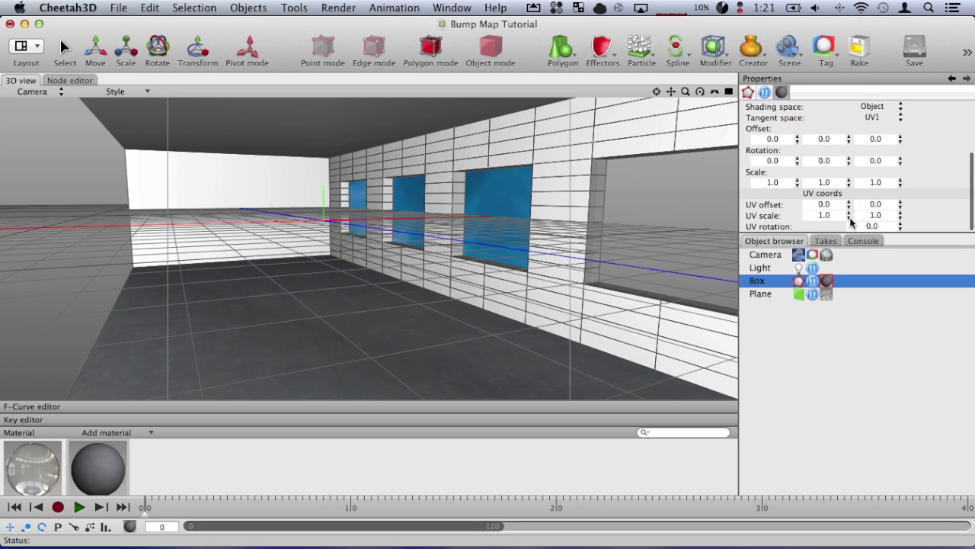
pyautogui.moveTo(851, 221); pyautogui.dragTo(845, 162)
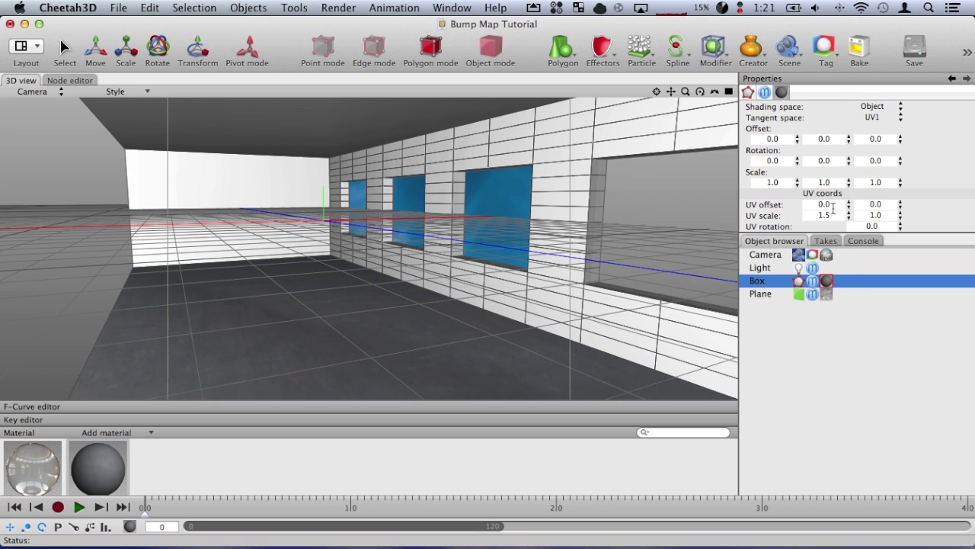
pyautogui.click(822, 216)
pyautogui.write('10')
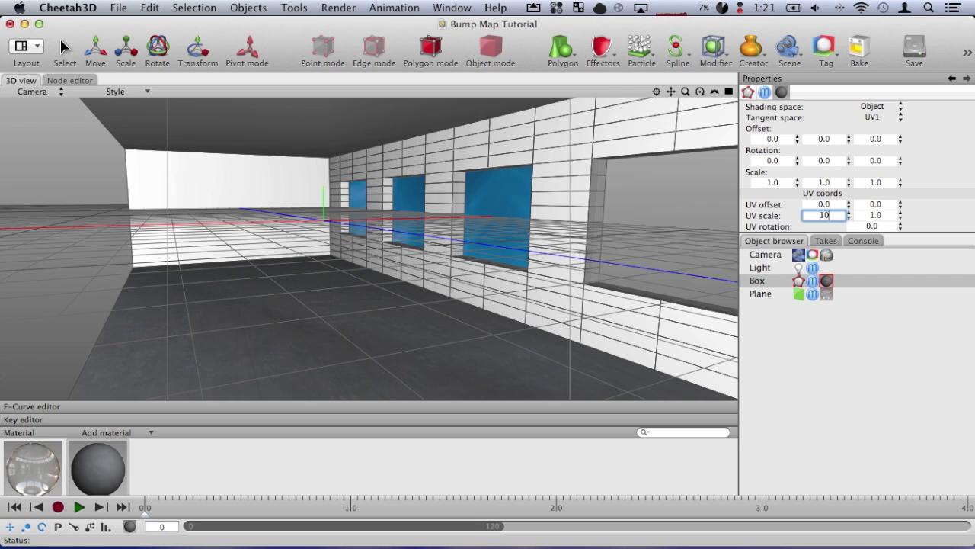
pyautogui.press('Tab')
pyautogui.moveTo(901, 218); pyautogui.dragTo(838, 6)
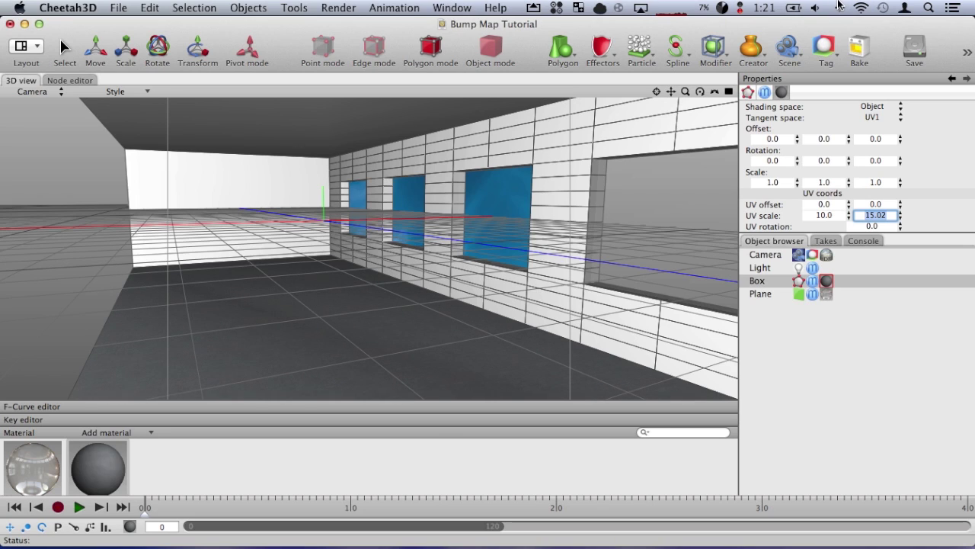
# Step: Switch the Camera's camera light Off and orbit the view toward the windows
pyautogui.click(771, 254)
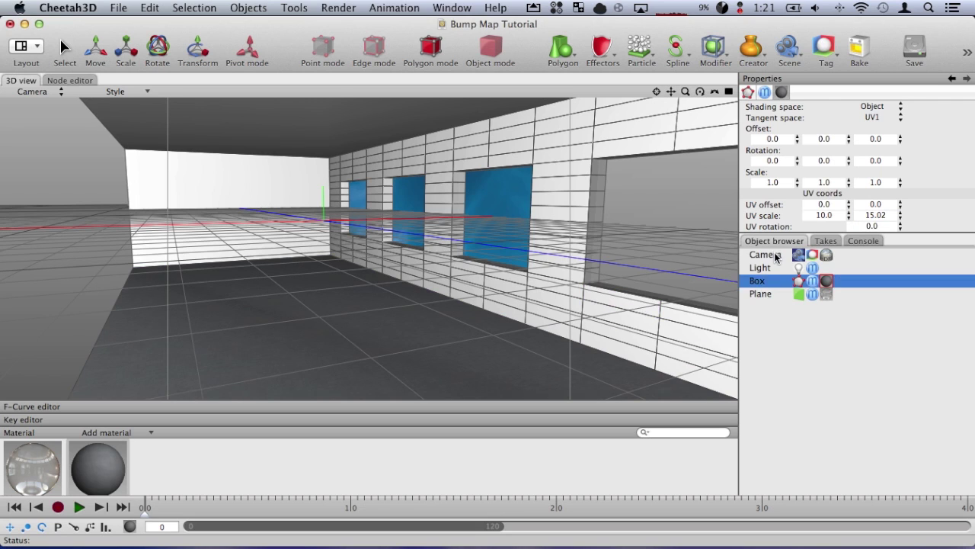
pyautogui.scroll(-5, 899, 175)
pyautogui.scroll(1, 898, 137)
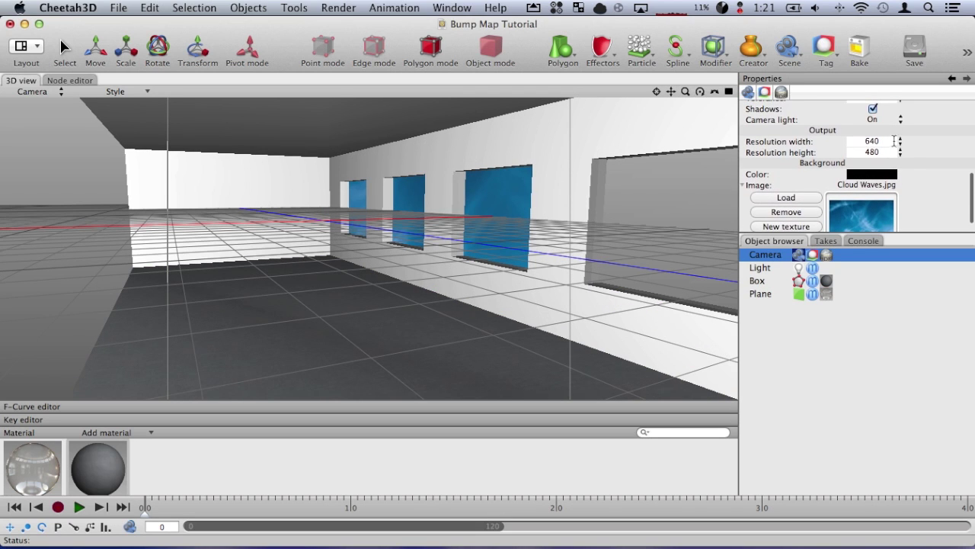
pyautogui.click(896, 121)
pyautogui.click(882, 108)
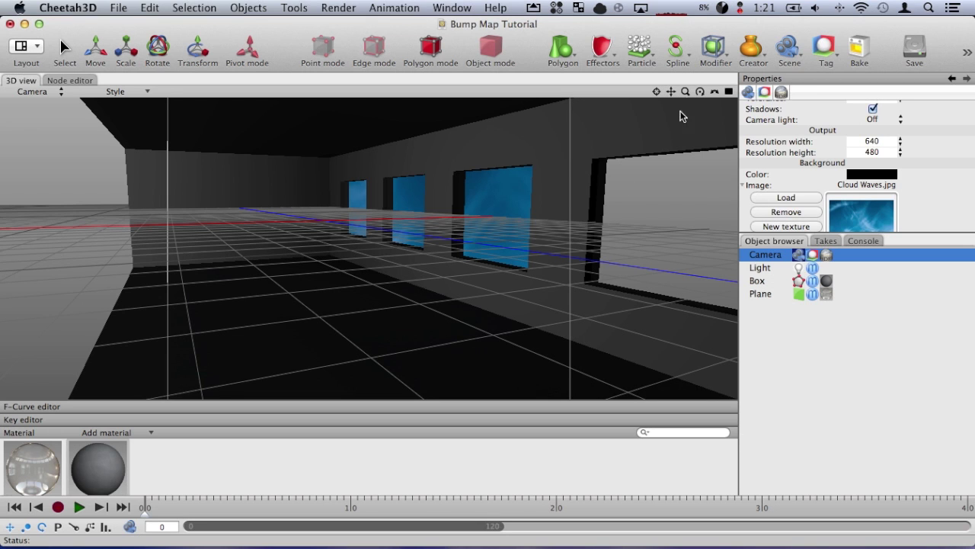
pyautogui.scroll(-5, 508, 247)
pyautogui.scroll(-2, 509, 247)
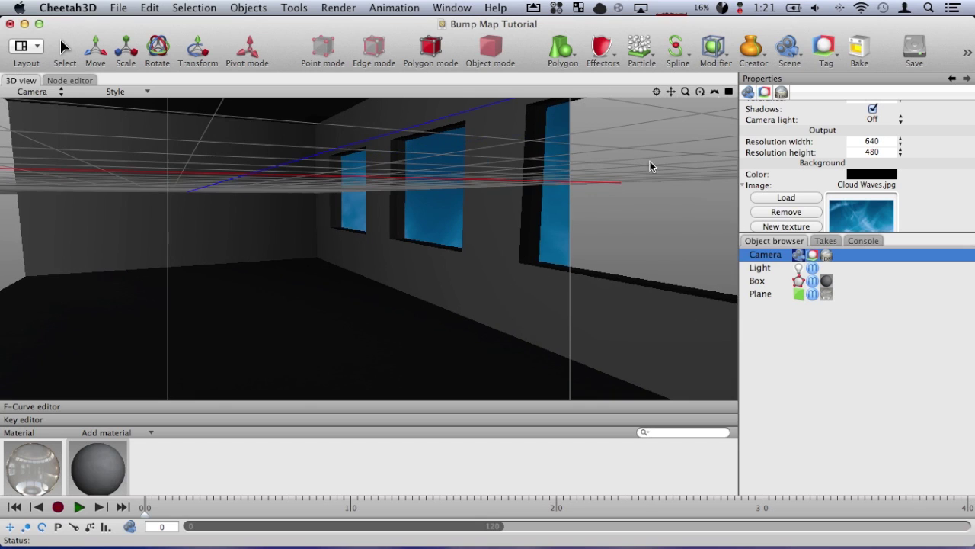
pyautogui.moveTo(671, 92); pyautogui.dragTo(674, 96)
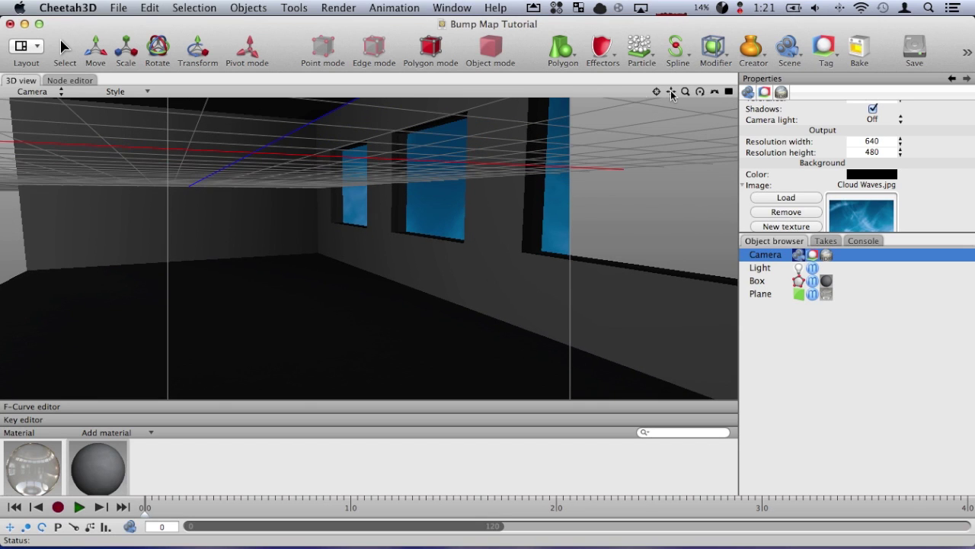
# Step: Add a new light, Light.1, and drag it lower and further left in the room
pyautogui.click(788, 44)
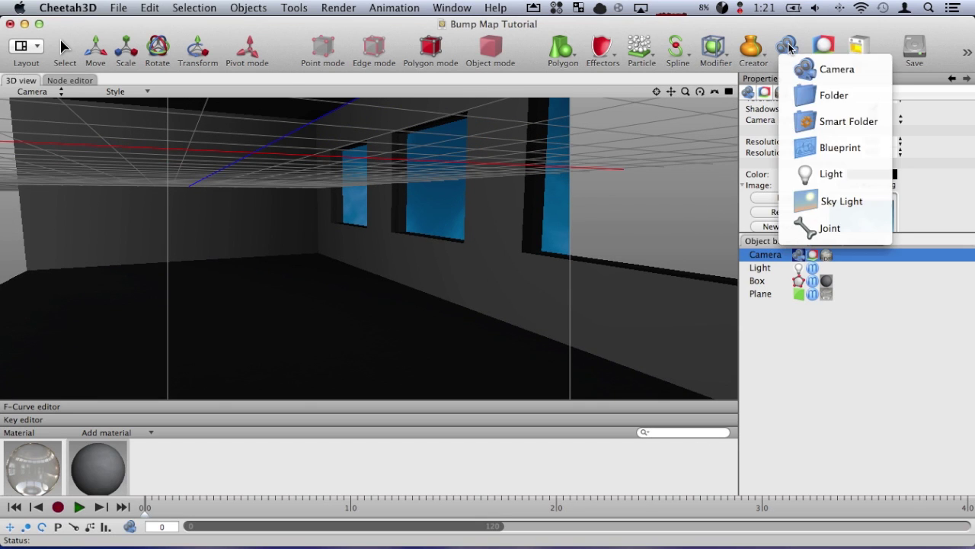
pyautogui.click(826, 177)
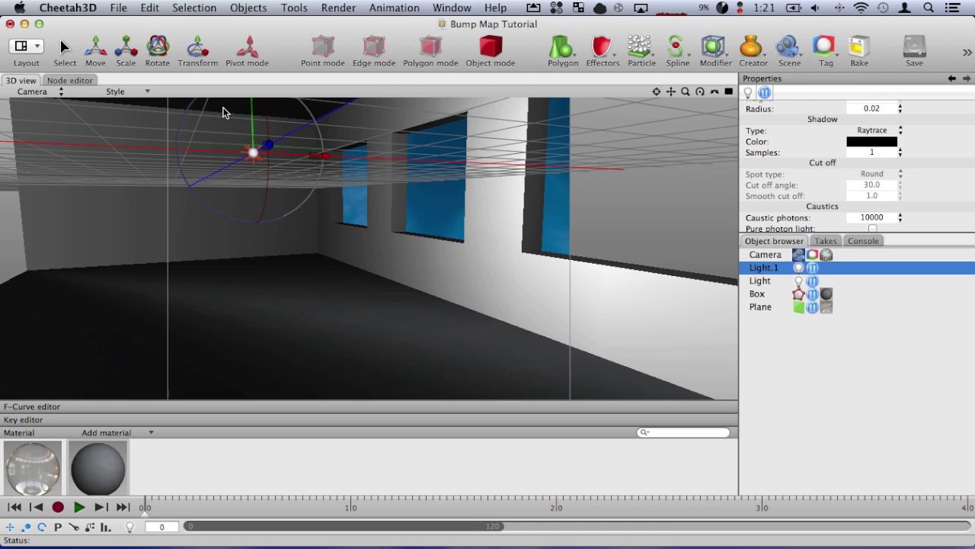
pyautogui.scroll(3, 241, 148)
pyautogui.moveTo(294, 113); pyautogui.dragTo(296, 192)
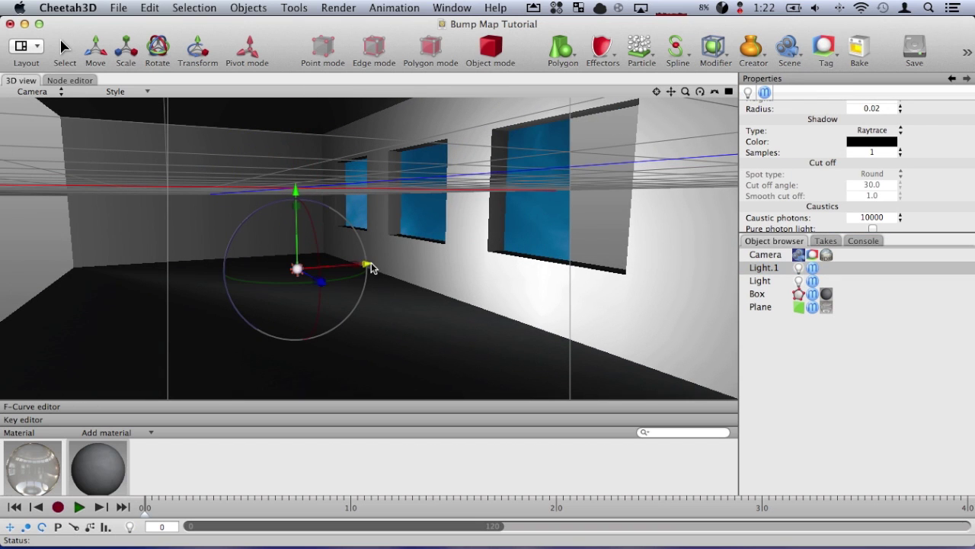
pyautogui.moveTo(366, 267); pyautogui.dragTo(299, 271)
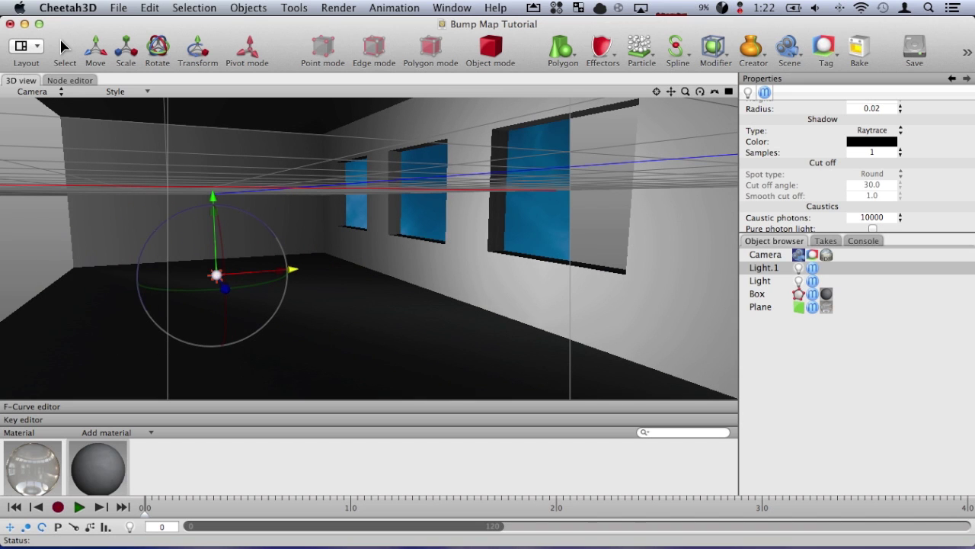
pyautogui.moveTo(668, 93)
pyautogui.mouseDown()
pyautogui.moveTo(698, 73)
pyautogui.moveTo(670, 93)
pyautogui.mouseUp()
pyautogui.scroll(-3, 428, 243)
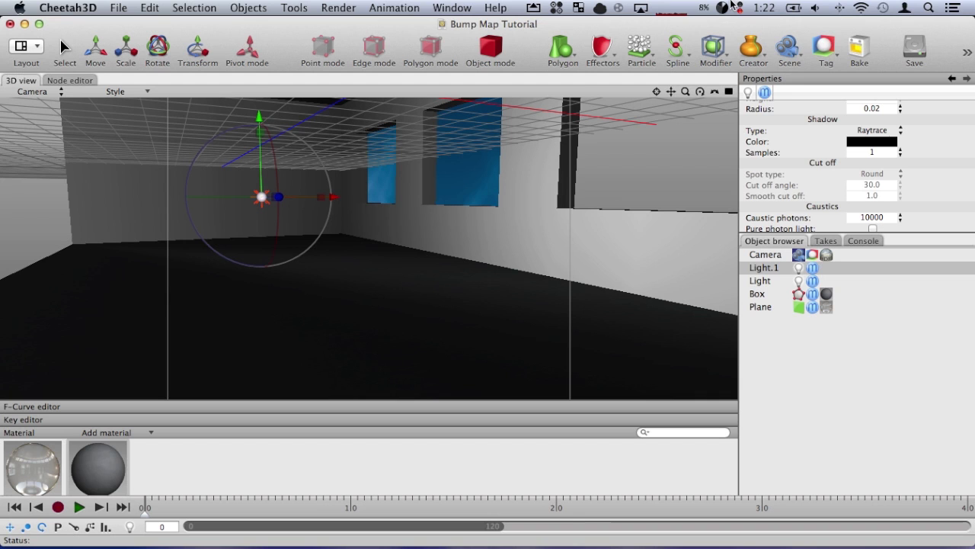
pyautogui.click(967, 52)
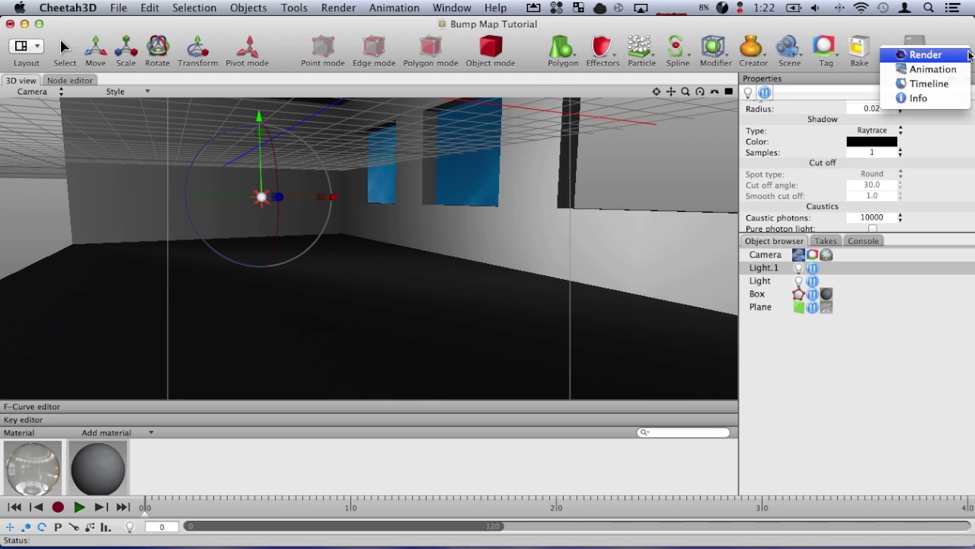
pyautogui.click(934, 54)
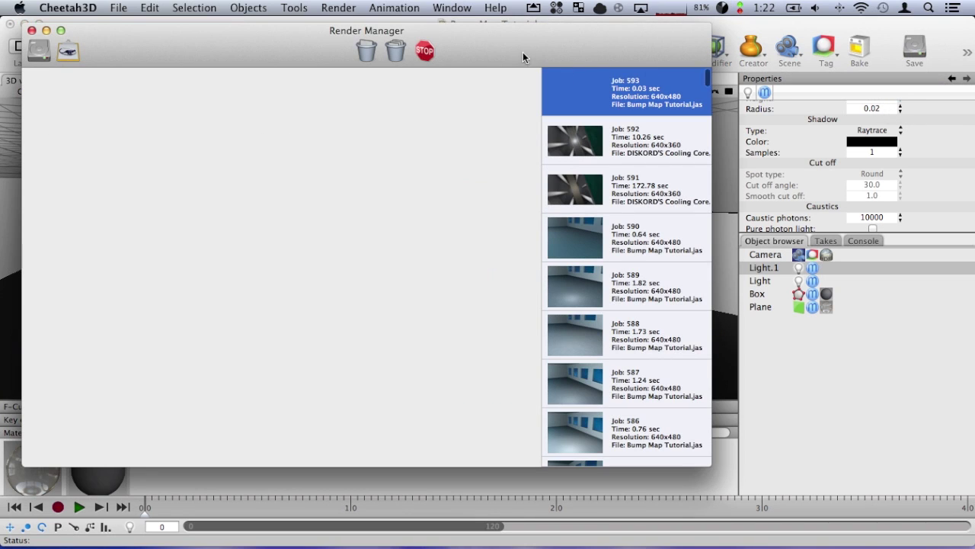
pyautogui.moveTo(523, 52); pyautogui.dragTo(765, 90)
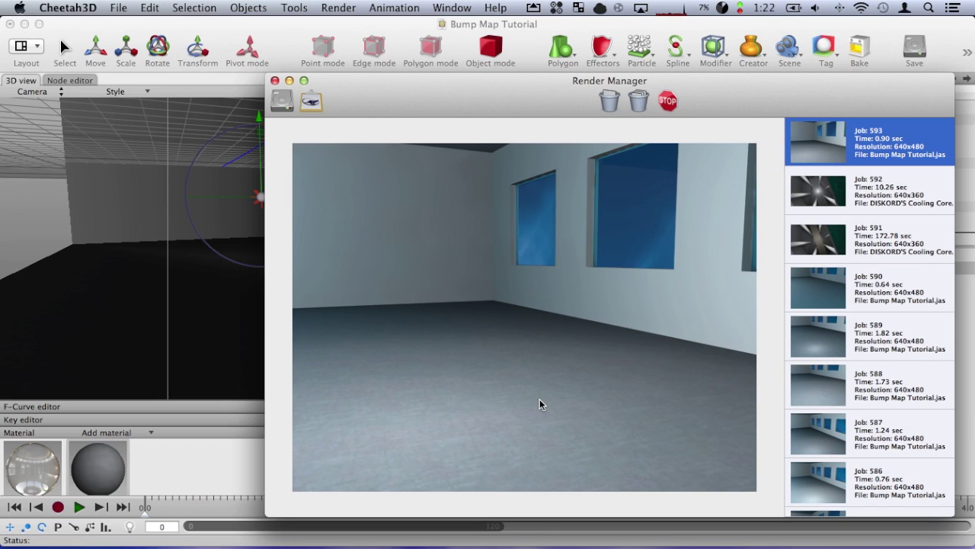
pyautogui.click(274, 81)
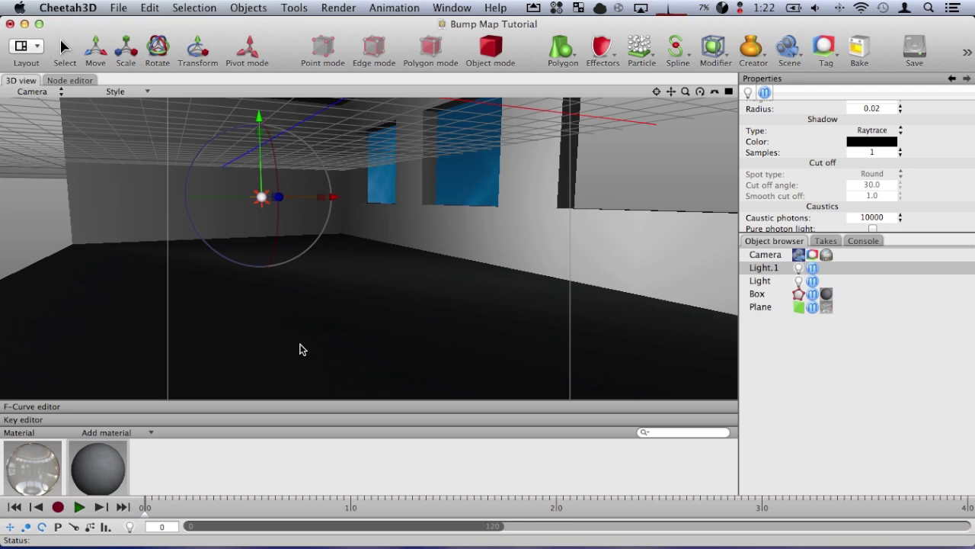
# Step: Open Metal Texture.jpg from the Desktop in Preview, after glancing at the GIMP downloads page
pyautogui.press('super+h')
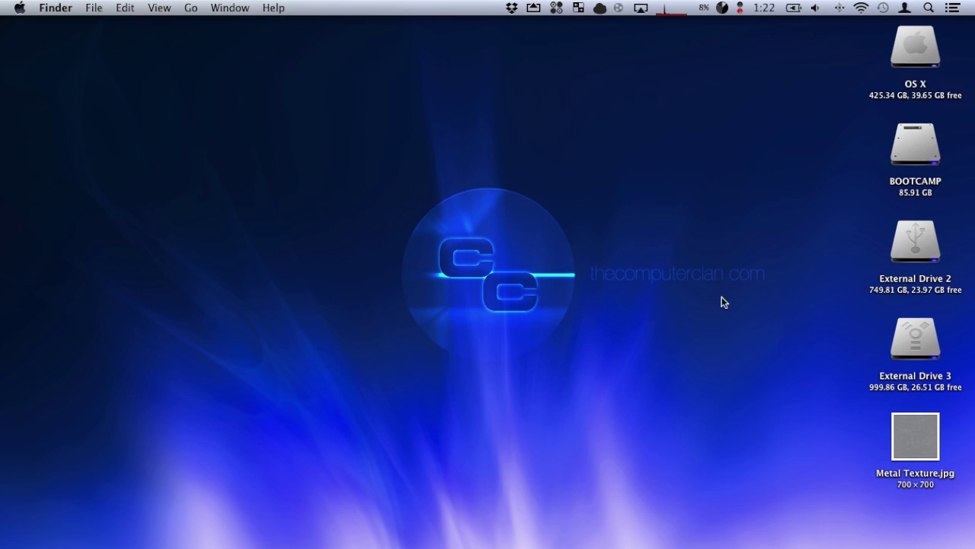
pyautogui.click(910, 431)
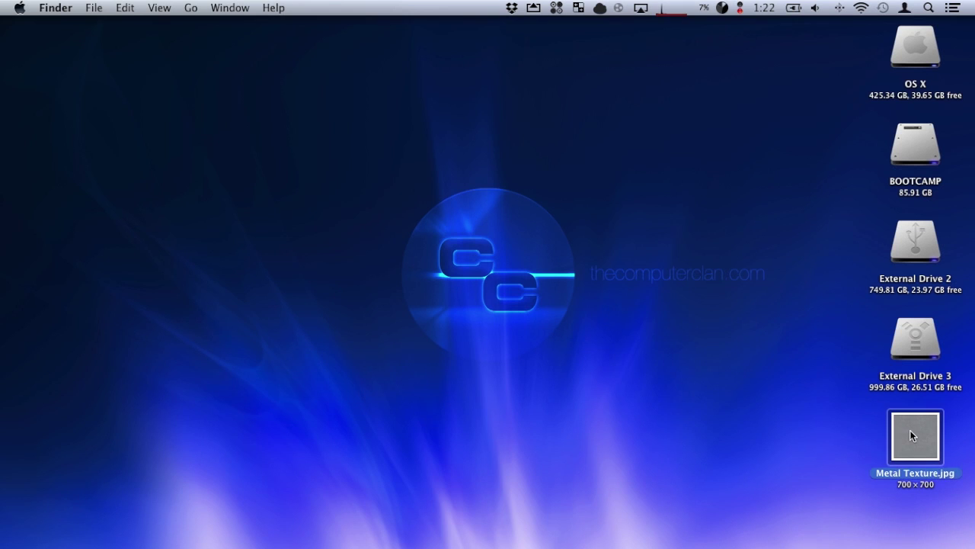
pyautogui.doubleClick(910, 430)
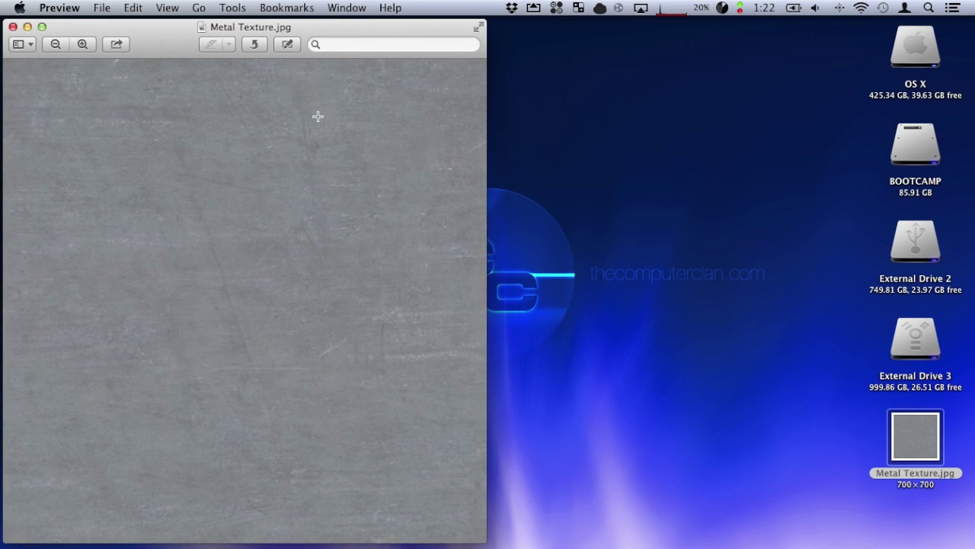
pyautogui.moveTo(153, 45); pyautogui.dragTo(428, 42)
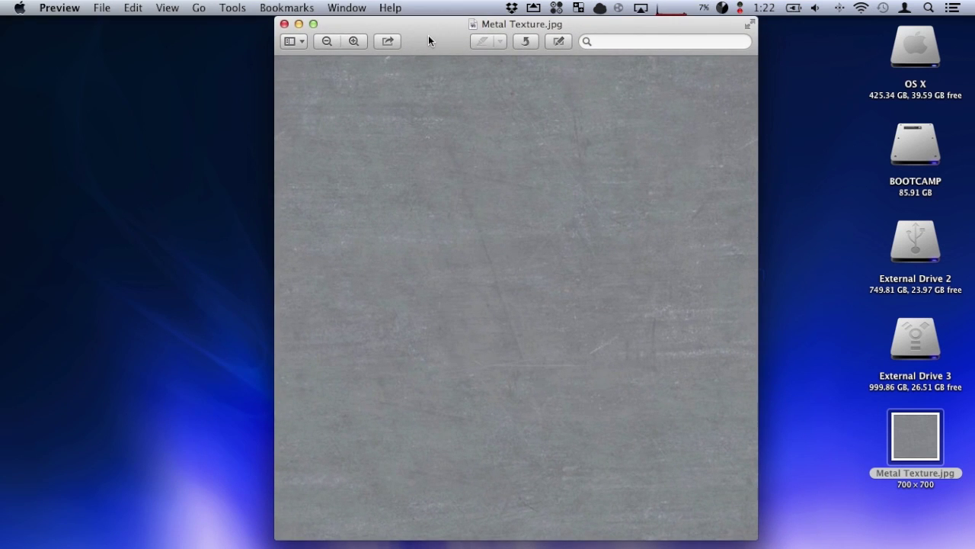
pyautogui.press('super+Tab')
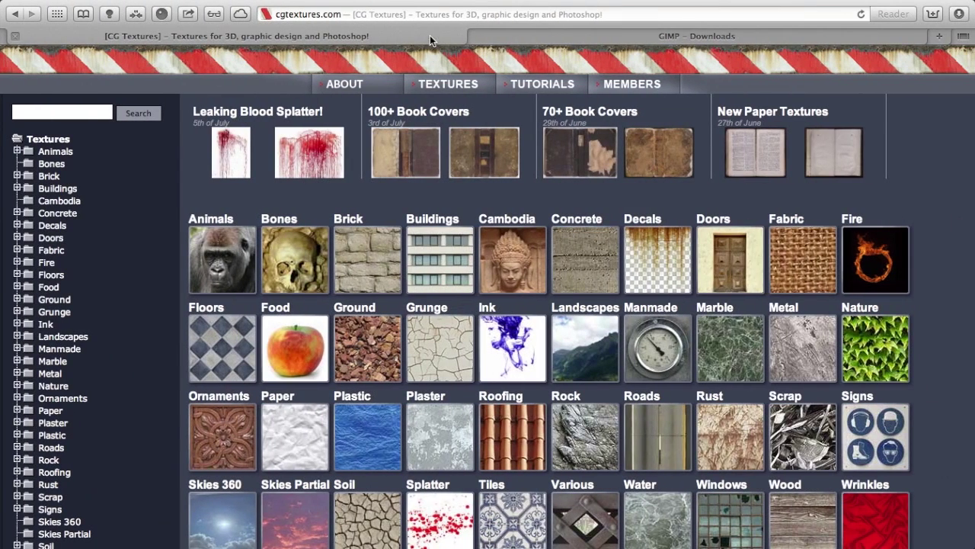
pyautogui.click(551, 34)
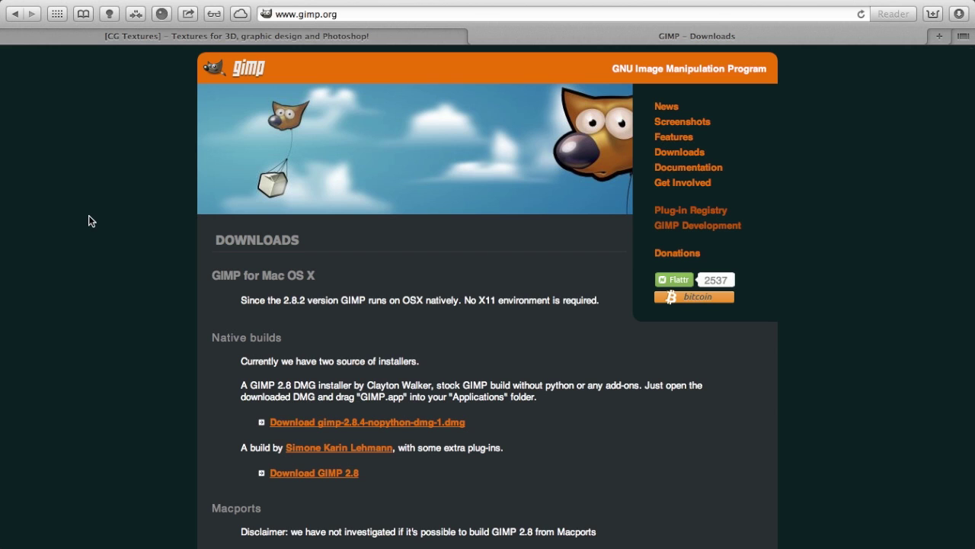
pyautogui.hotkey('ctrl', 'Left')
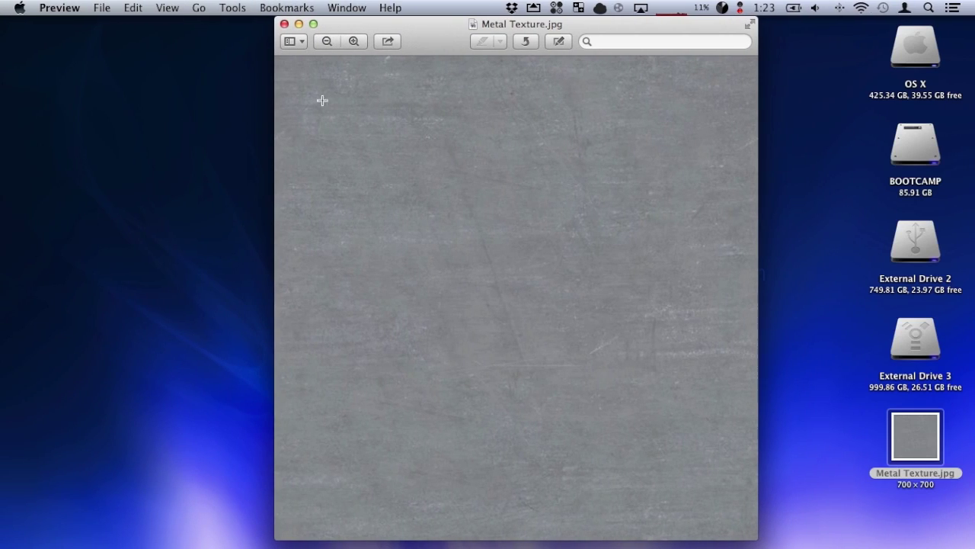
# Step: Desaturate the metal texture completely and raise its contrast with Adjust Color
pyautogui.moveTo(449, 33); pyautogui.dragTo(525, 32)
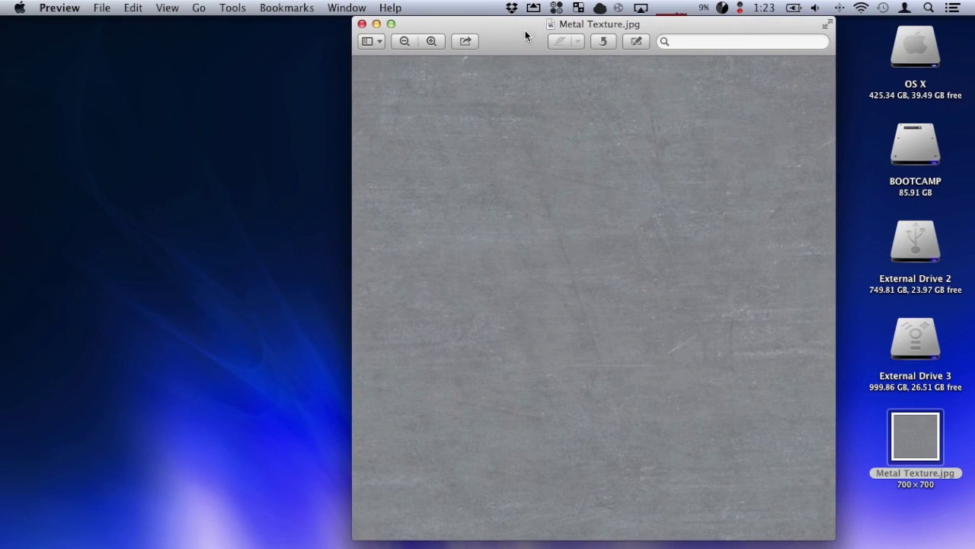
pyautogui.click(229, 6)
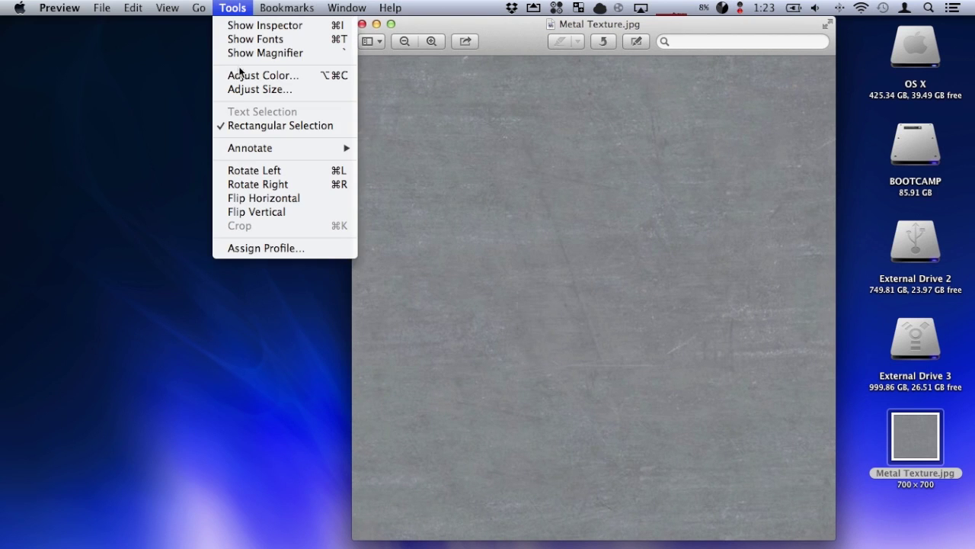
pyautogui.click(263, 74)
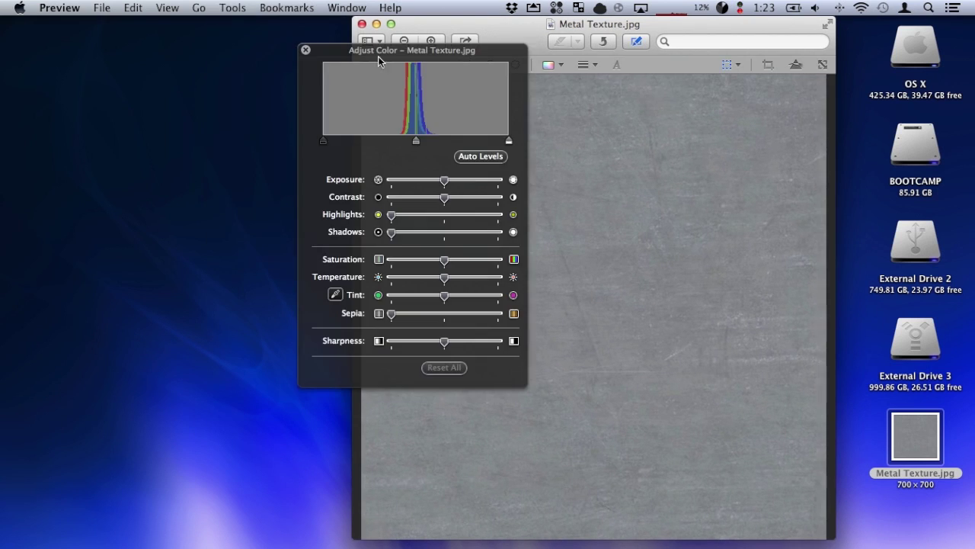
pyautogui.moveTo(397, 47); pyautogui.dragTo(189, 76)
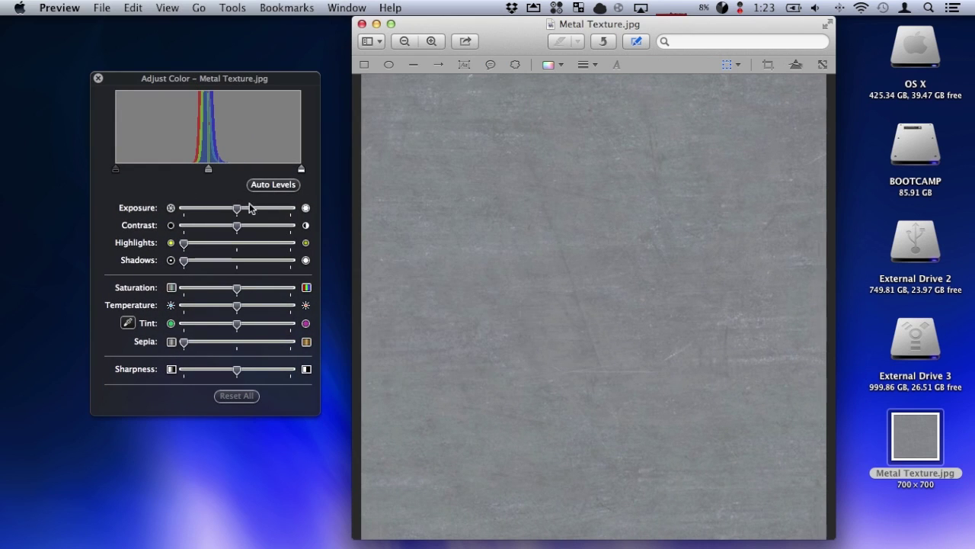
pyautogui.moveTo(239, 287); pyautogui.dragTo(135, 287)
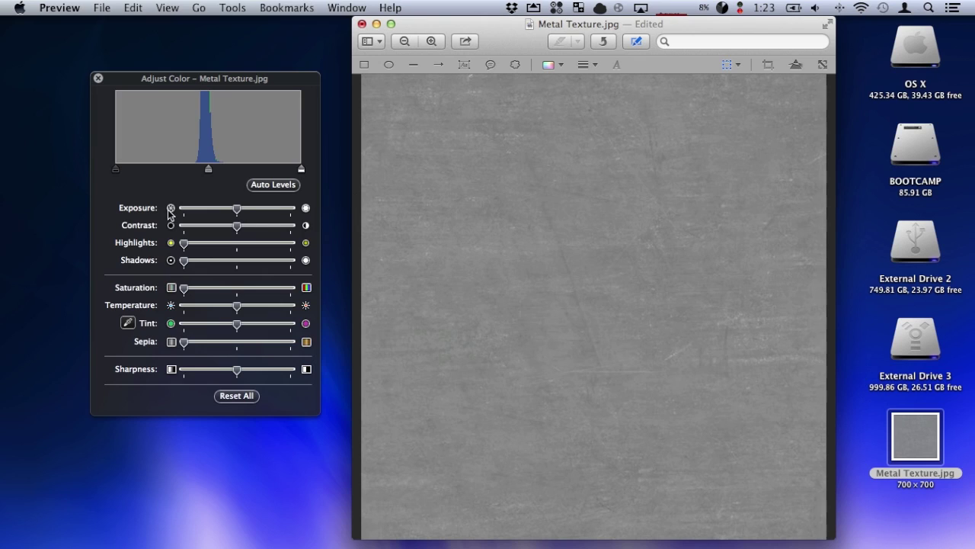
pyautogui.moveTo(235, 225); pyautogui.dragTo(259, 226)
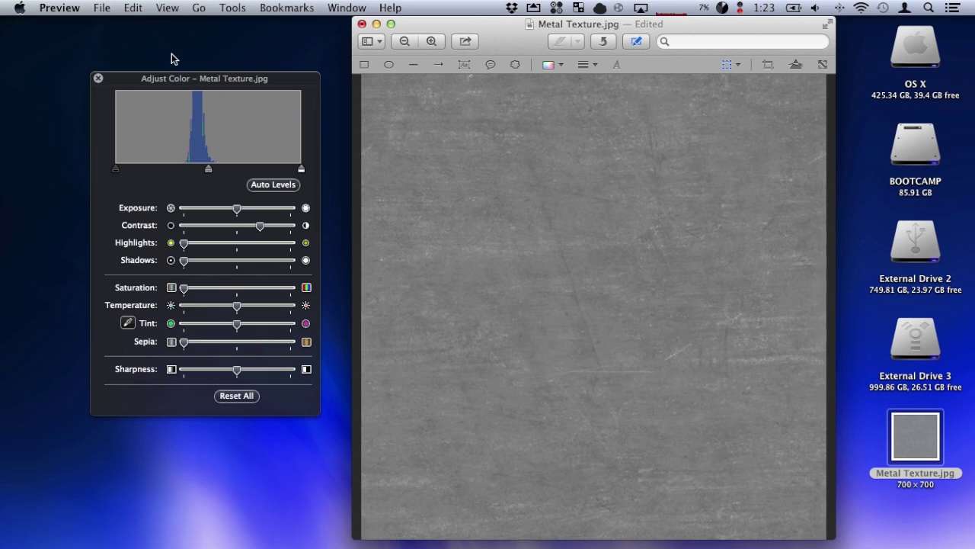
pyautogui.moveTo(508, 161); pyautogui.dragTo(611, 416)
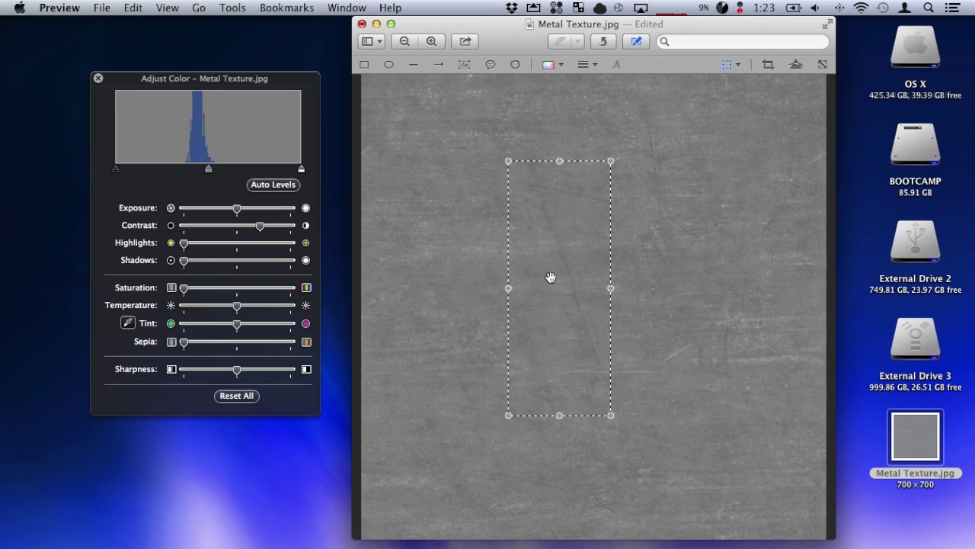
pyautogui.moveTo(650, 326); pyautogui.dragTo(721, 386)
pyautogui.click(717, 381)
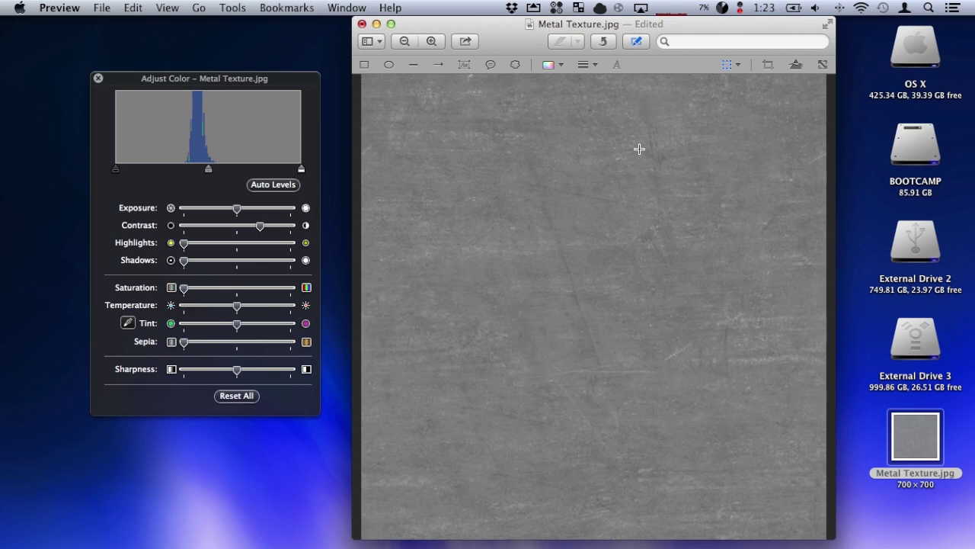
# Step: Save the edited image as 'Metal Texture - BUMP' and close its window
pyautogui.click(102, 8)
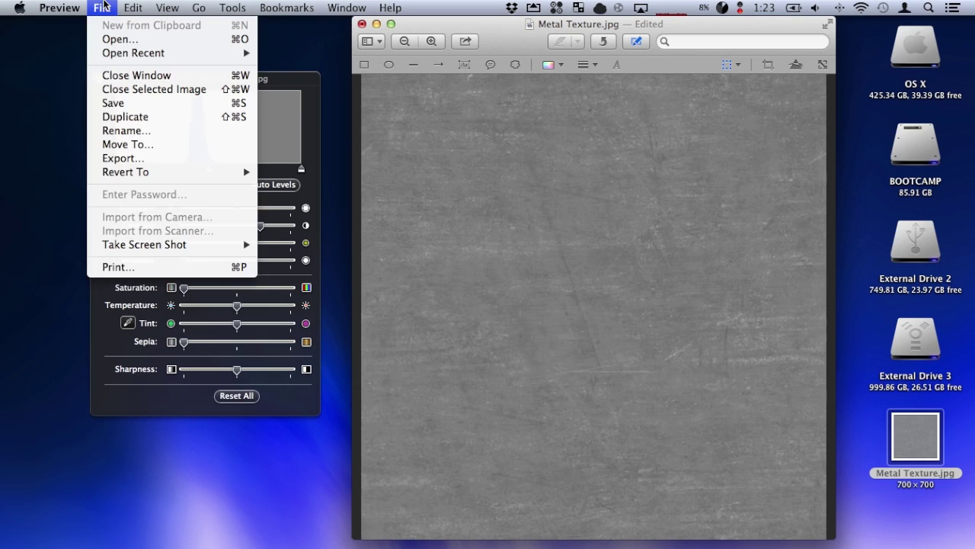
pyautogui.press('alt')
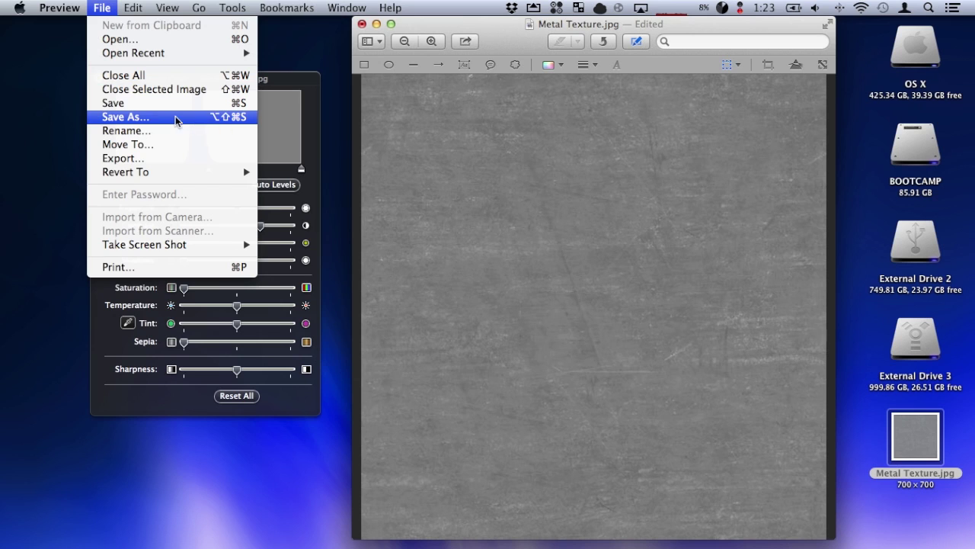
pyautogui.click(206, 120)
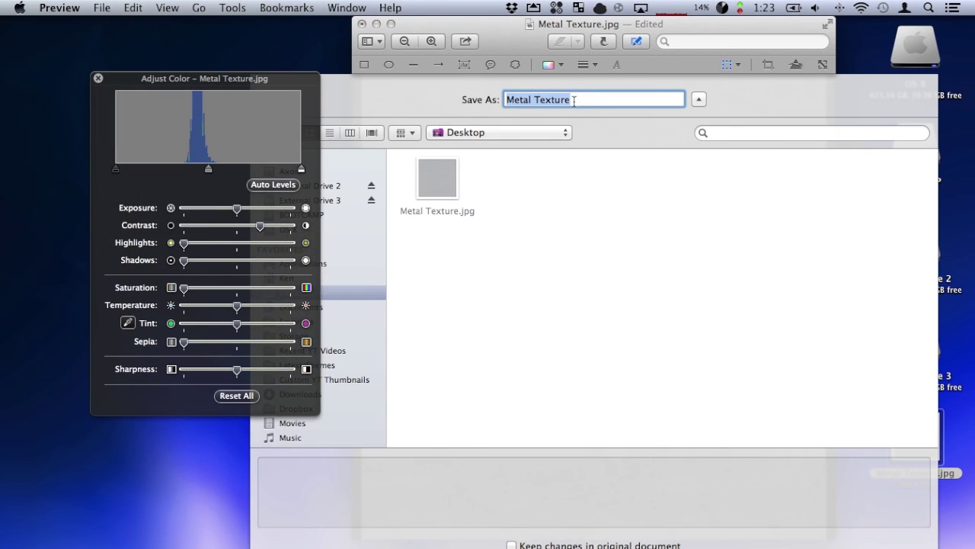
pyautogui.click(577, 102)
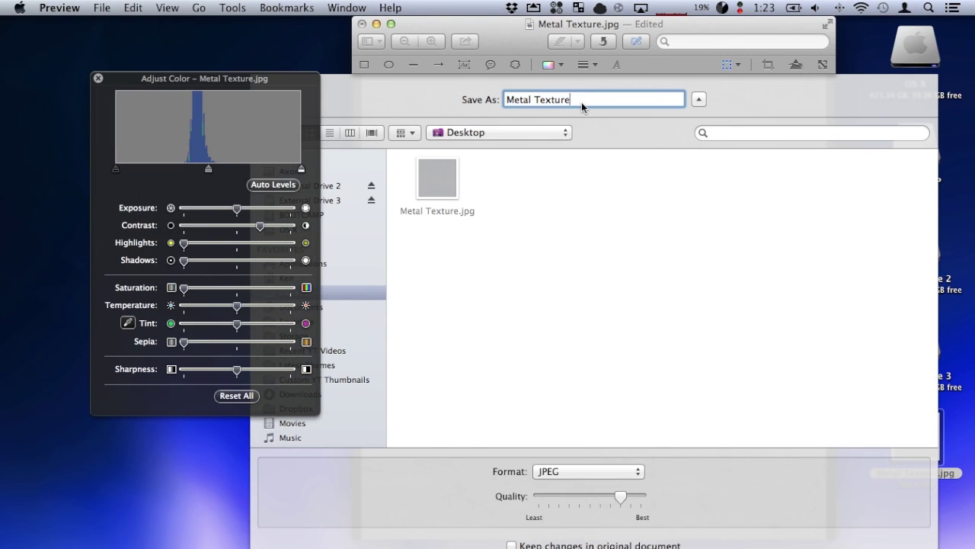
pyautogui.write('- BUMP')
pyautogui.press('Return')
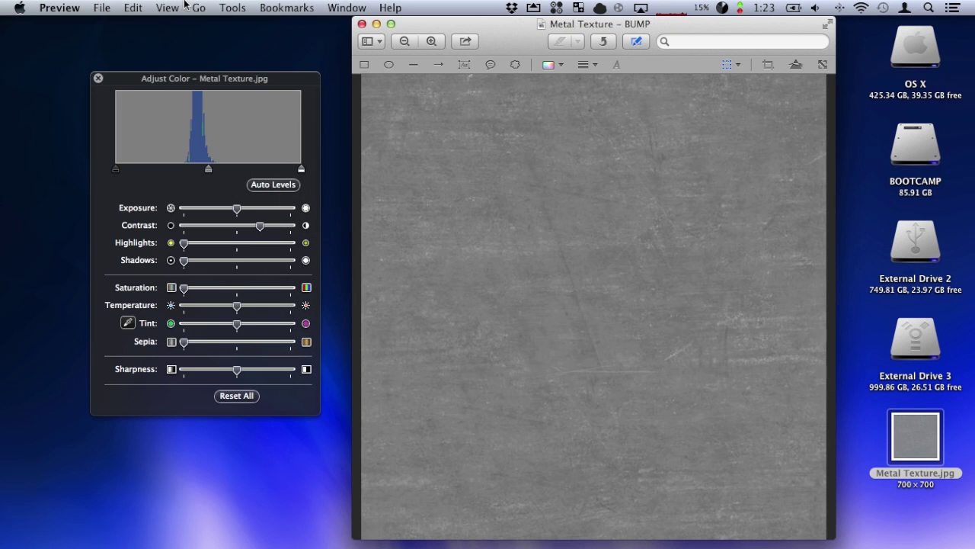
pyautogui.press('super+w')
# Step: Quit Preview, Quick Look the original and BUMP metal textures, then return to Cheetah 3D
pyautogui.press('super+q')
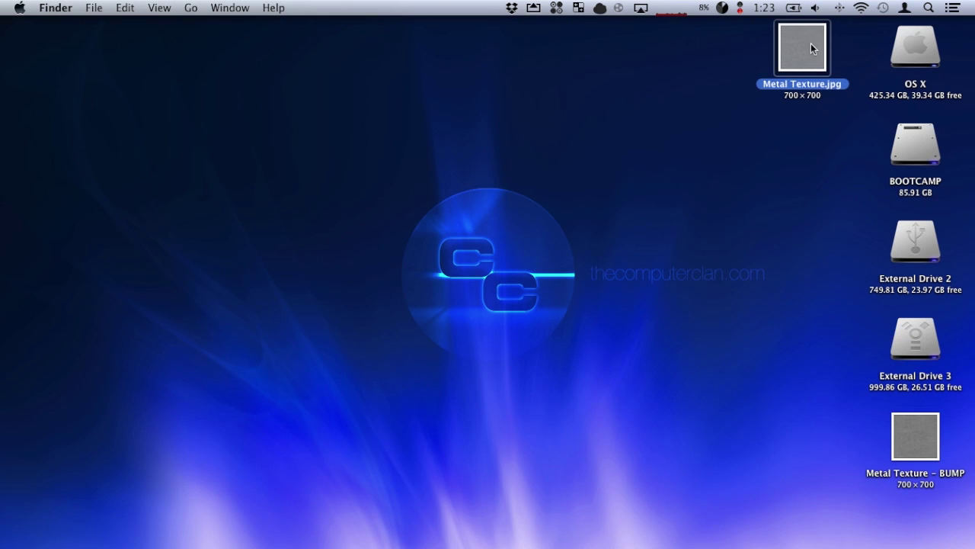
pyautogui.press('space')
pyautogui.click(930, 449)
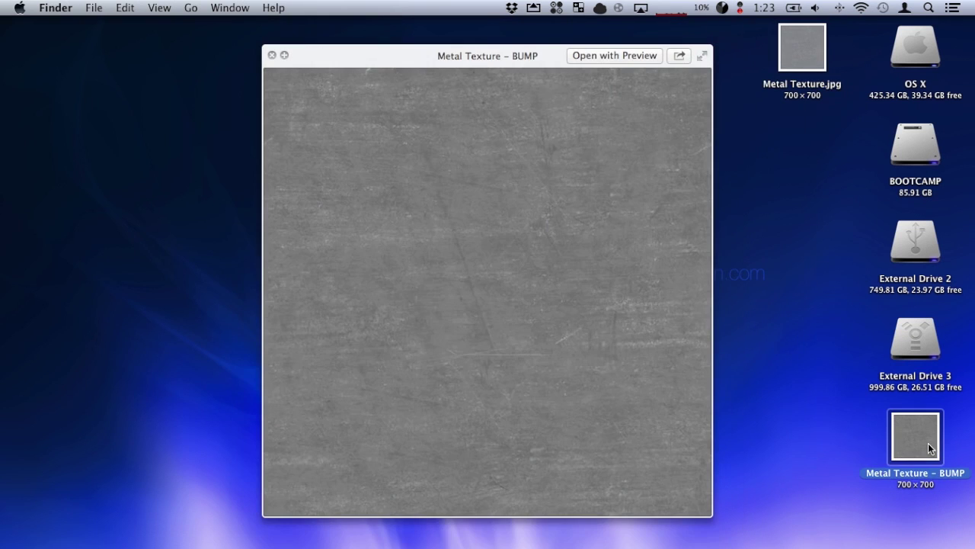
pyautogui.press('space')
pyautogui.click(681, 119)
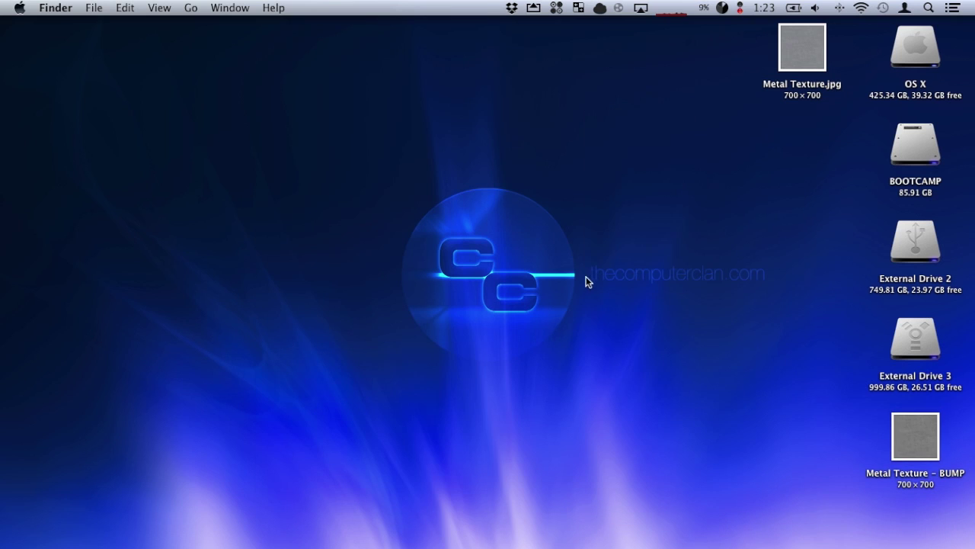
pyautogui.click(331, 452)
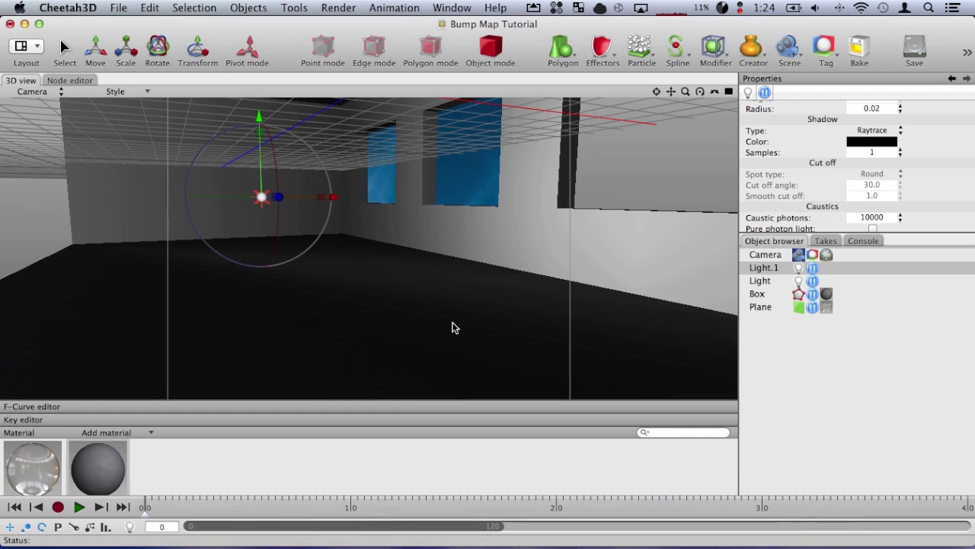
# Step: Give the grey floor material's bump map an image texture loaded from 'Metal Texture – BUMP'
pyautogui.click(92, 465)
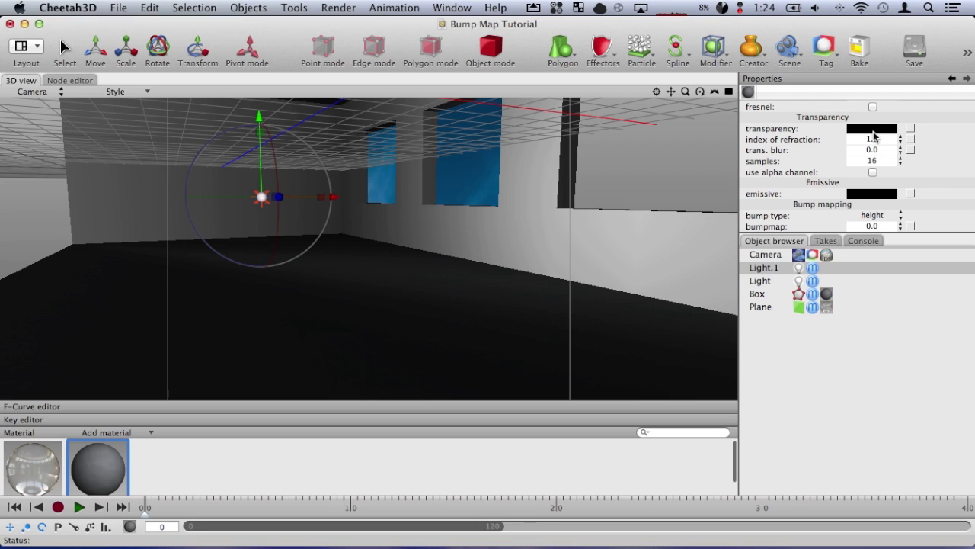
pyautogui.scroll(-1, 801, 132)
pyautogui.scroll(-1, 802, 131)
pyautogui.click(912, 228)
pyautogui.moveTo(876, 233)
pyautogui.click(762, 233)
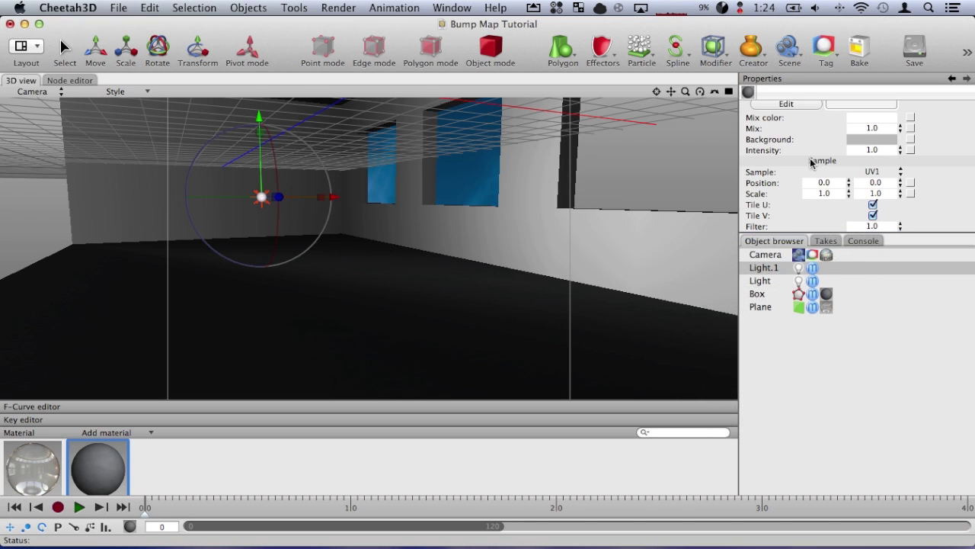
pyautogui.click(794, 128)
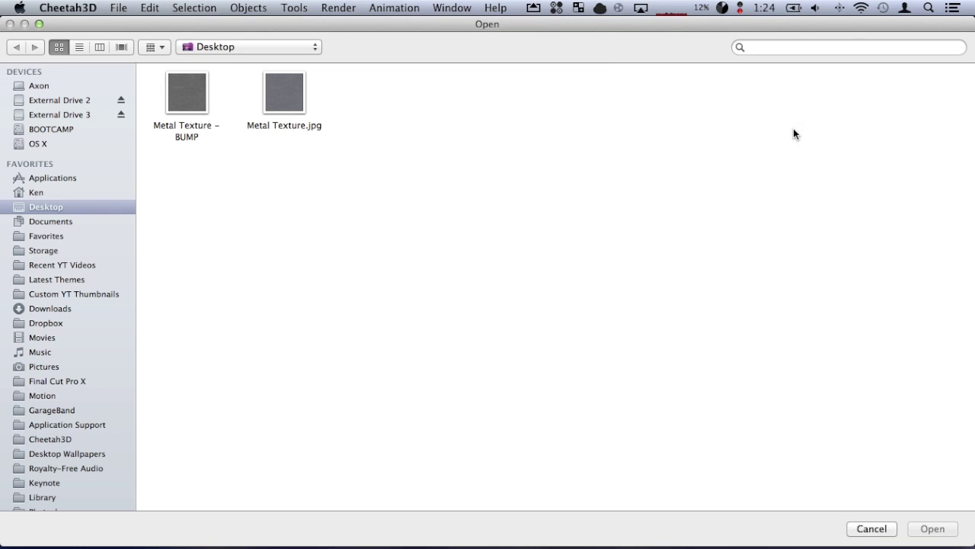
pyautogui.click(178, 90)
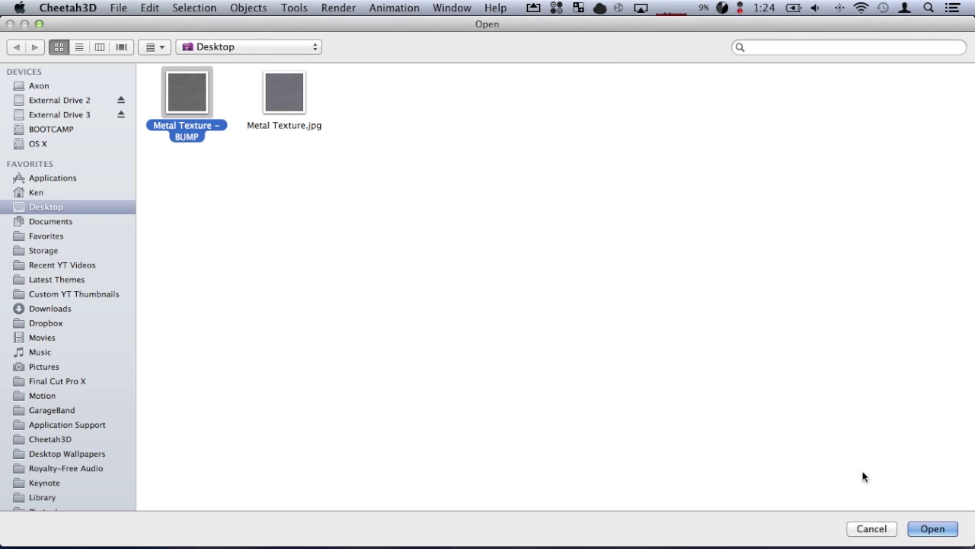
pyautogui.click(933, 528)
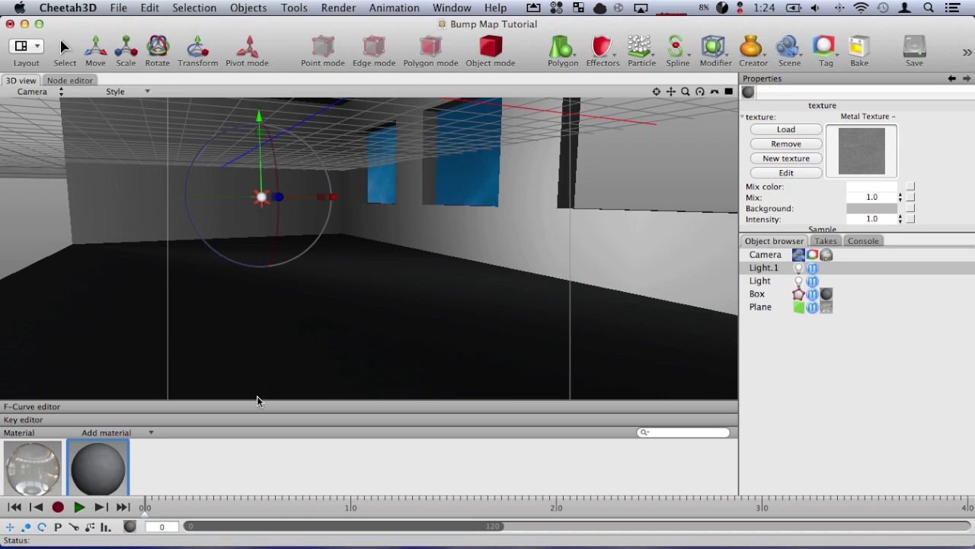
# Step: Save the scene and render the room with the new bump map applied
pyautogui.press('super+s')
pyautogui.press('super+r')
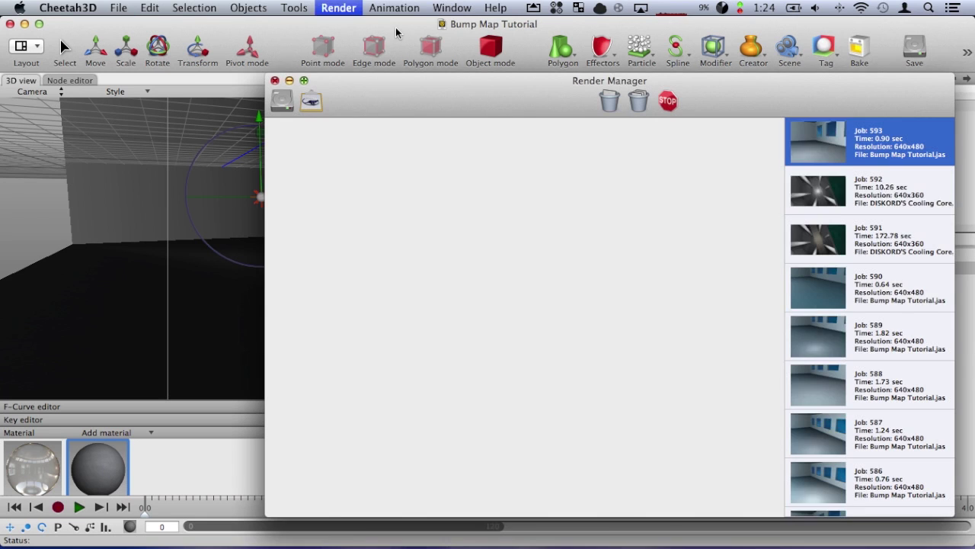
pyautogui.moveTo(765, 96); pyautogui.dragTo(738, 61)
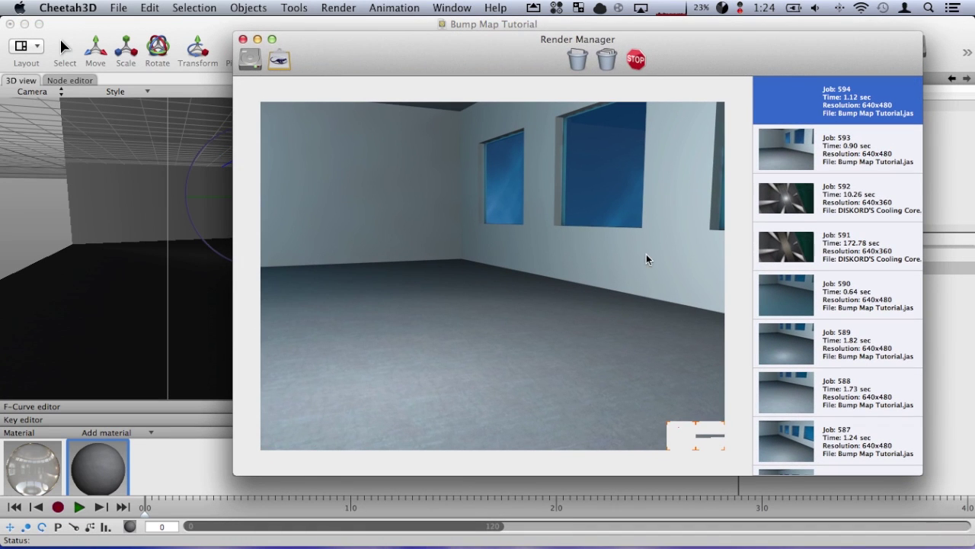
# Step: Flip between render jobs 593 and 594 to compare, then close the Render Manager
pyautogui.click(785, 161)
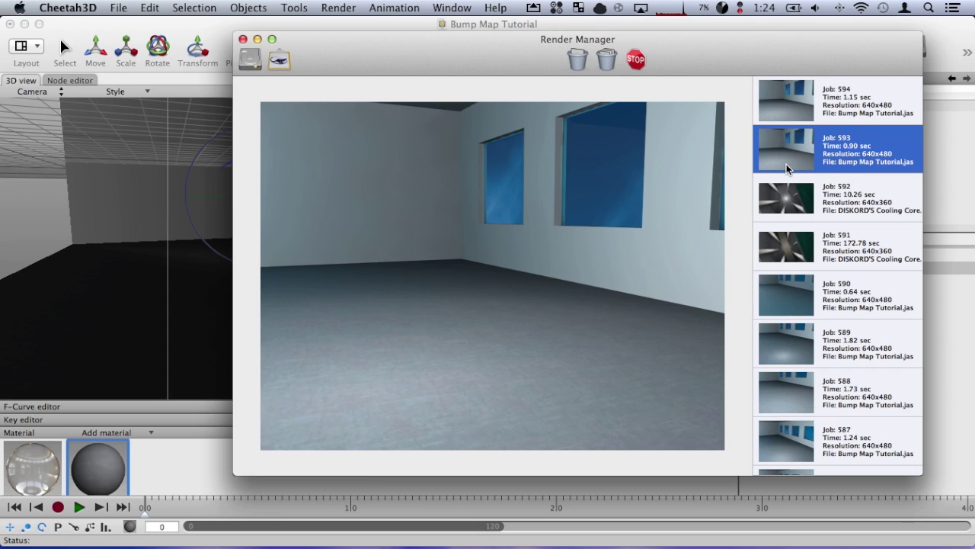
pyautogui.press('Up')
pyautogui.press('Down')
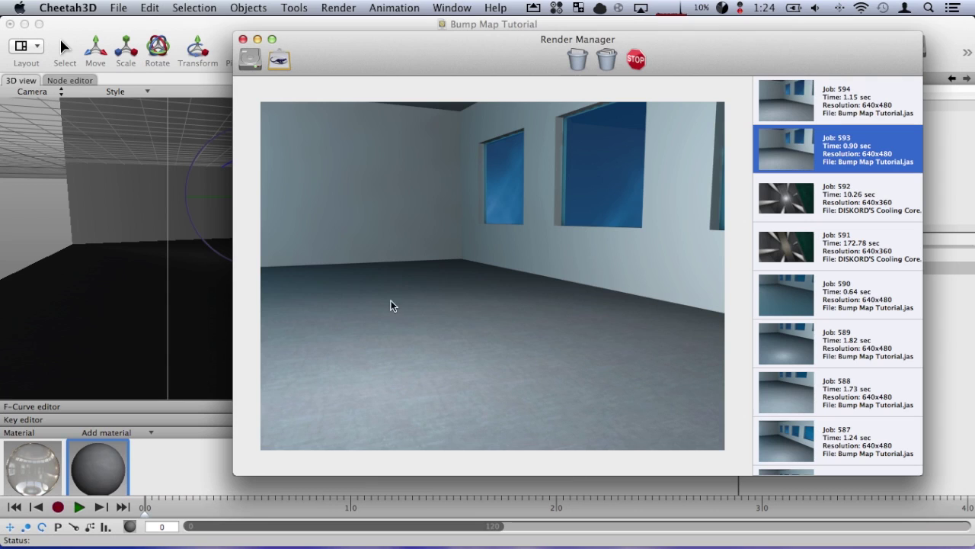
pyautogui.press('Up')
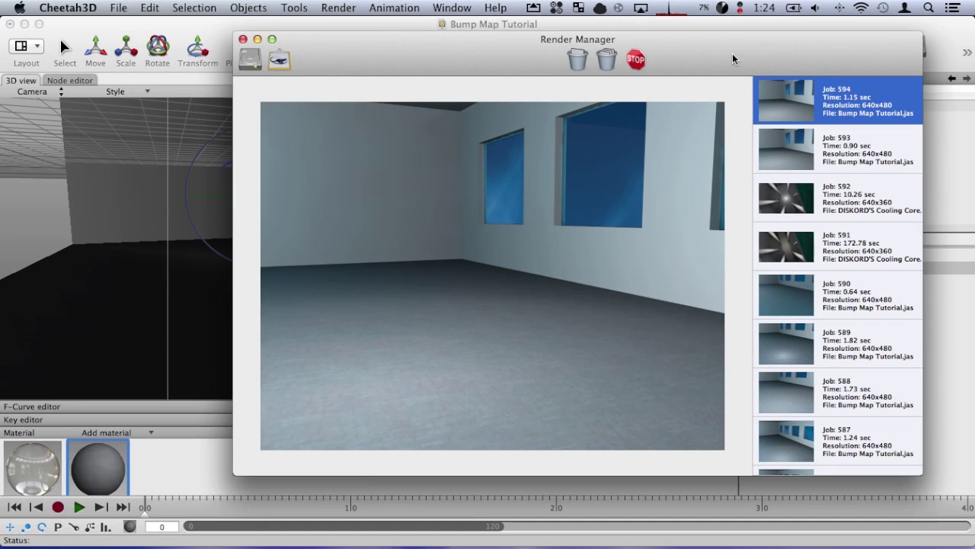
pyautogui.press('super+w')
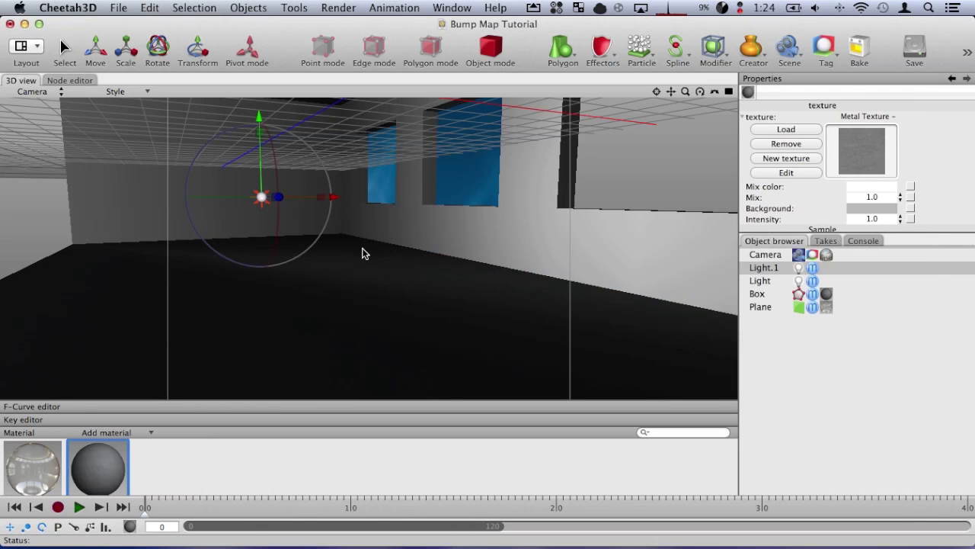
# Step: Lower Light.1 toward the floor, tilt the view down, and render a floor close-up
pyautogui.click(762, 267)
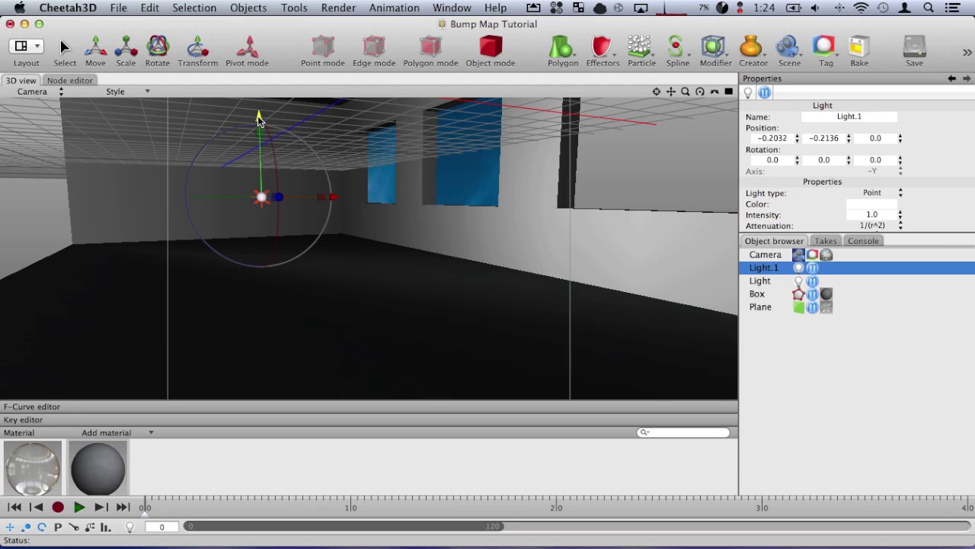
pyautogui.moveTo(259, 118); pyautogui.dragTo(263, 236)
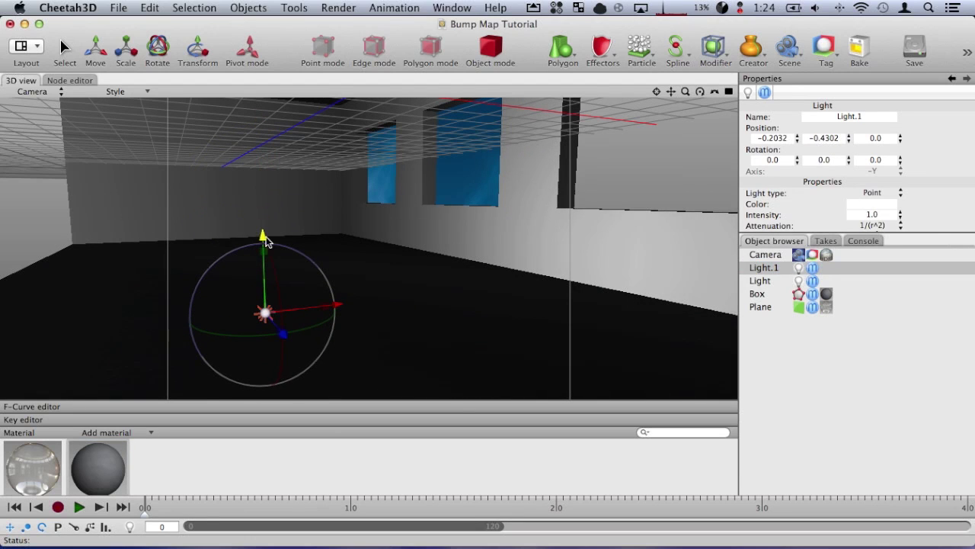
pyautogui.scroll(-10, 823, 191)
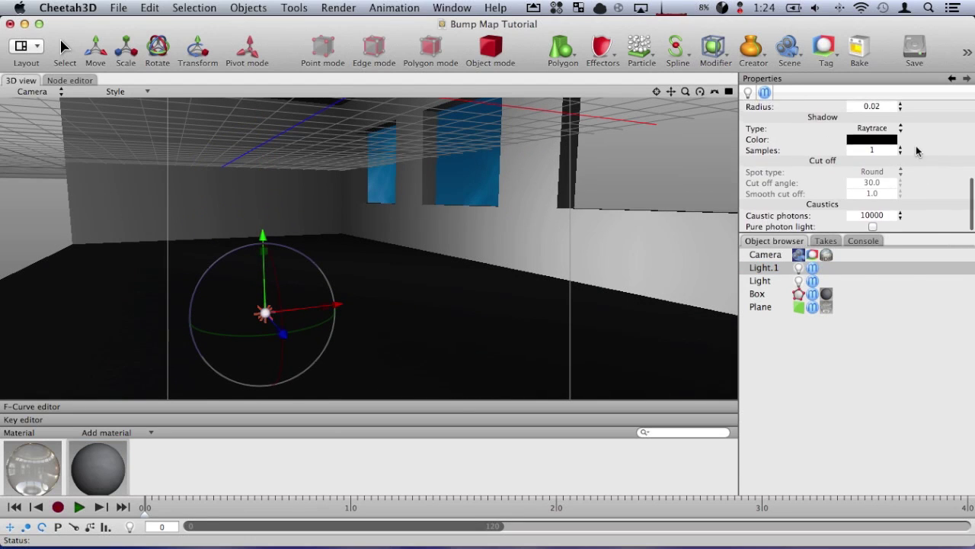
pyautogui.scroll(3, 899, 179)
pyautogui.scroll(5, 899, 175)
pyautogui.moveTo(700, 92); pyautogui.dragTo(703, 97)
pyautogui.press('super+r')
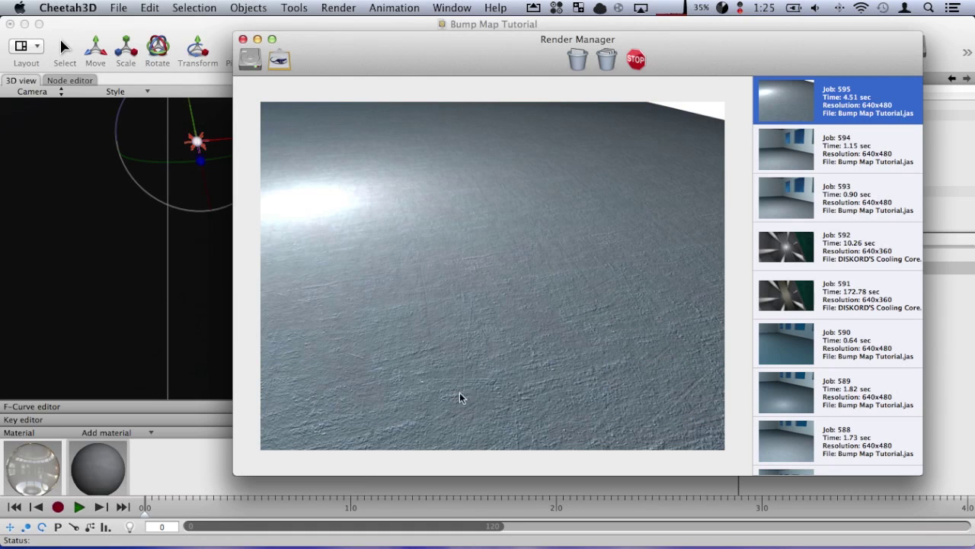
pyautogui.press('super+w')
# Step: Remove the bump texture from the floor's metal material and render the plain floor
pyautogui.click(80, 480)
pyautogui.scroll(-2, 895, 153)
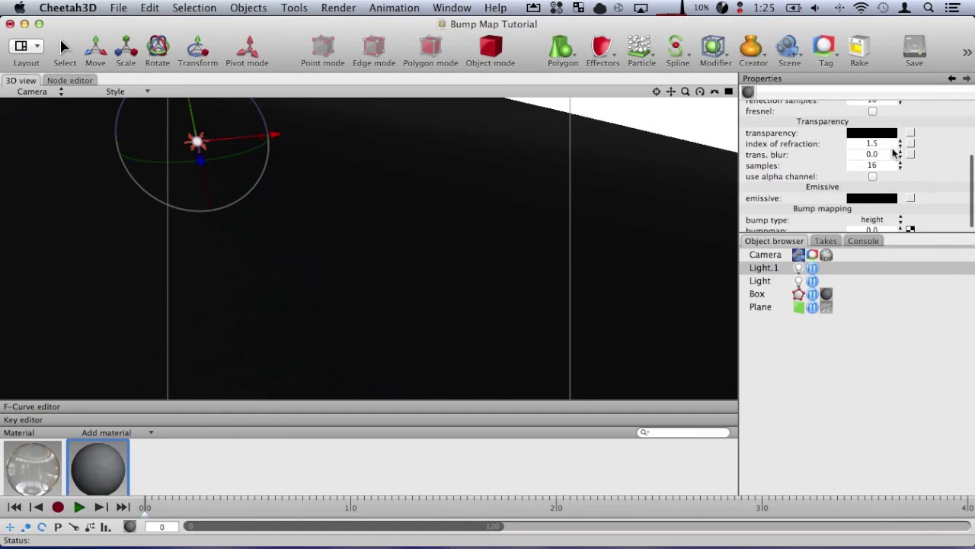
pyautogui.scroll(-2, 907, 183)
pyautogui.scroll(-5, 911, 221)
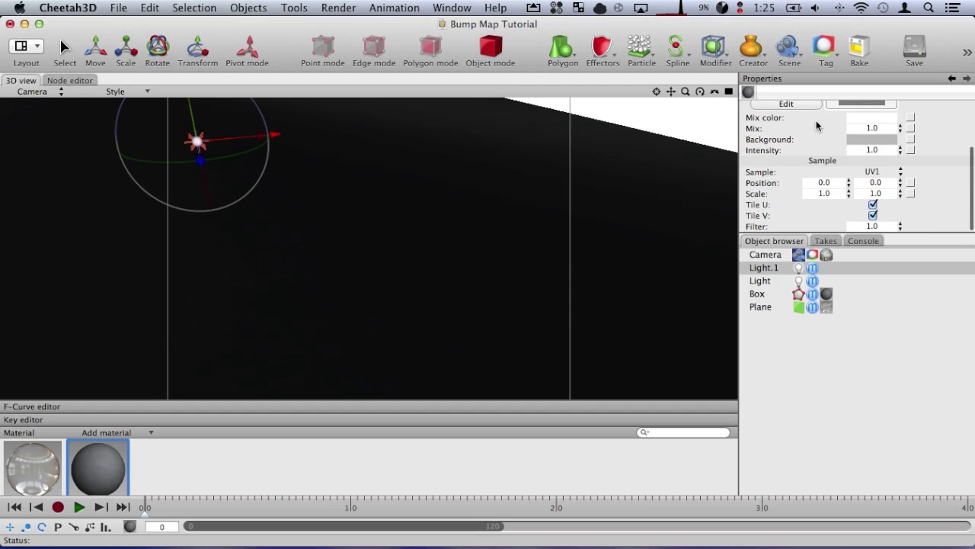
pyautogui.scroll(3, 817, 126)
pyautogui.click(786, 144)
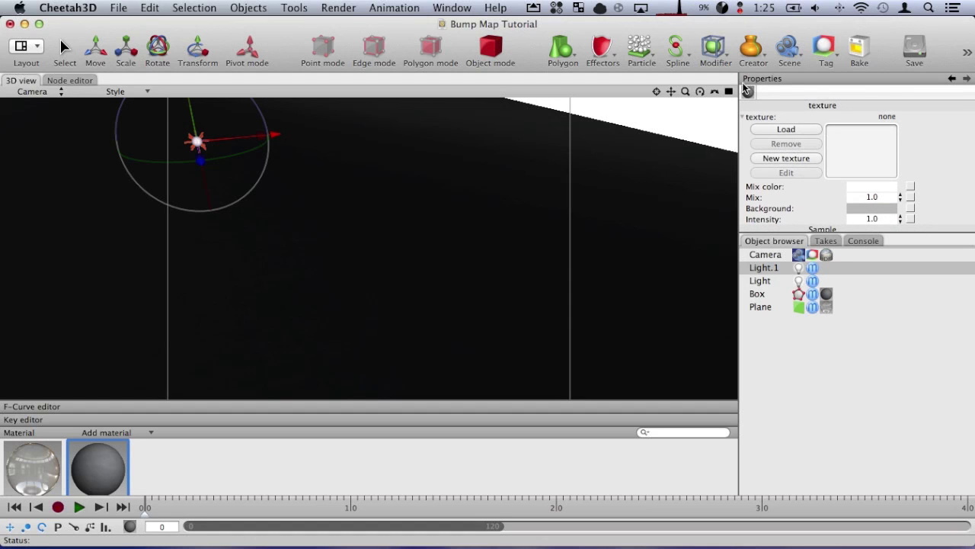
pyautogui.scroll(-4, 793, 175)
pyautogui.press('super+r')
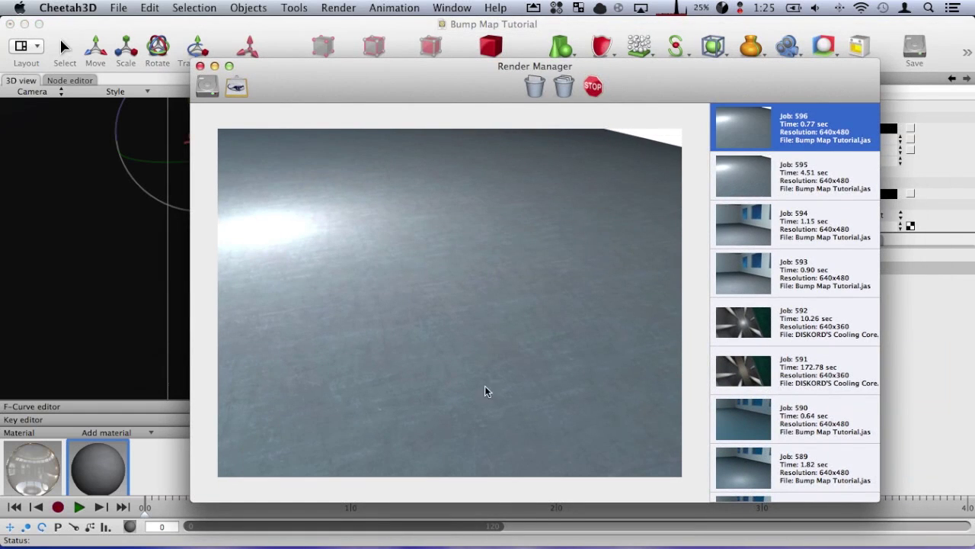
# Step: Toggle between render jobs 595 and 596 to compare, then close the Render Manager
pyautogui.click(780, 177)
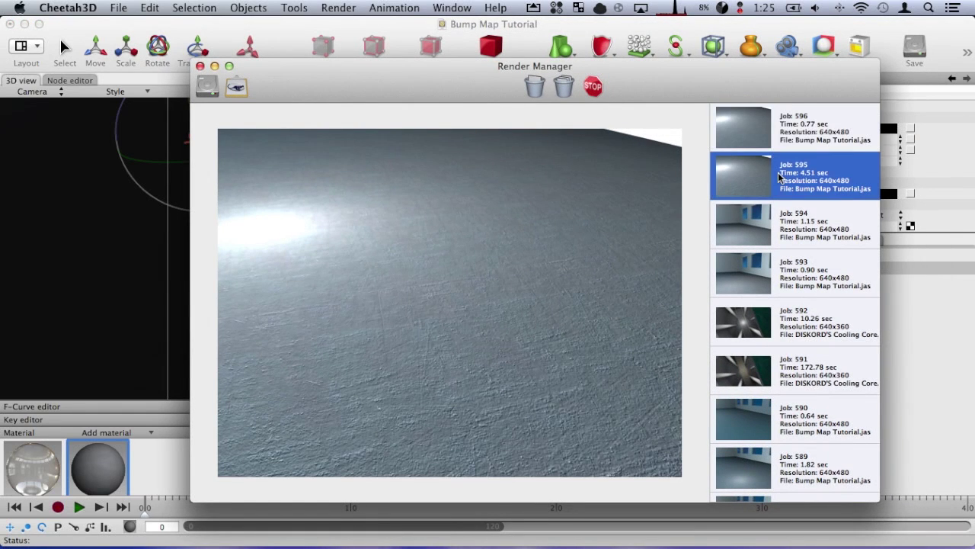
pyautogui.press('Up')
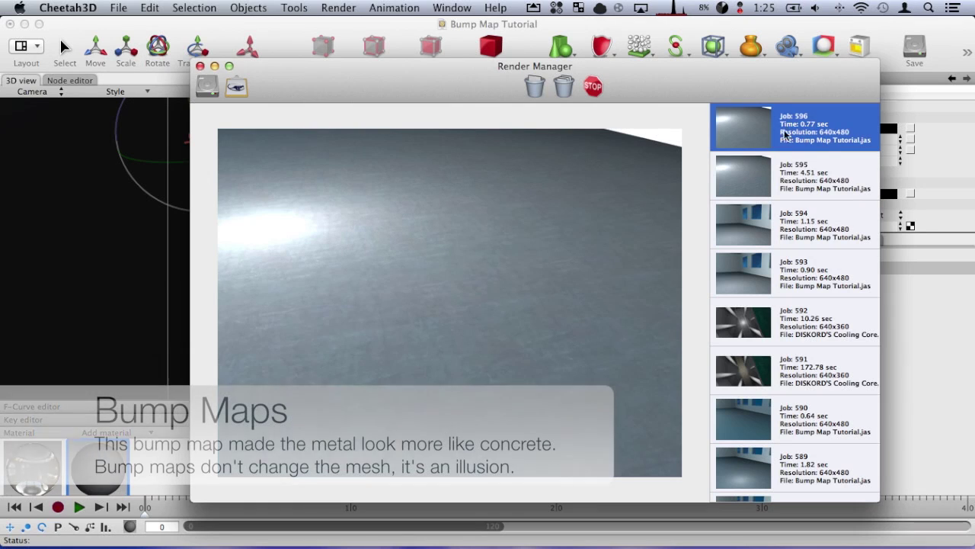
pyautogui.click(788, 184)
pyautogui.click(790, 132)
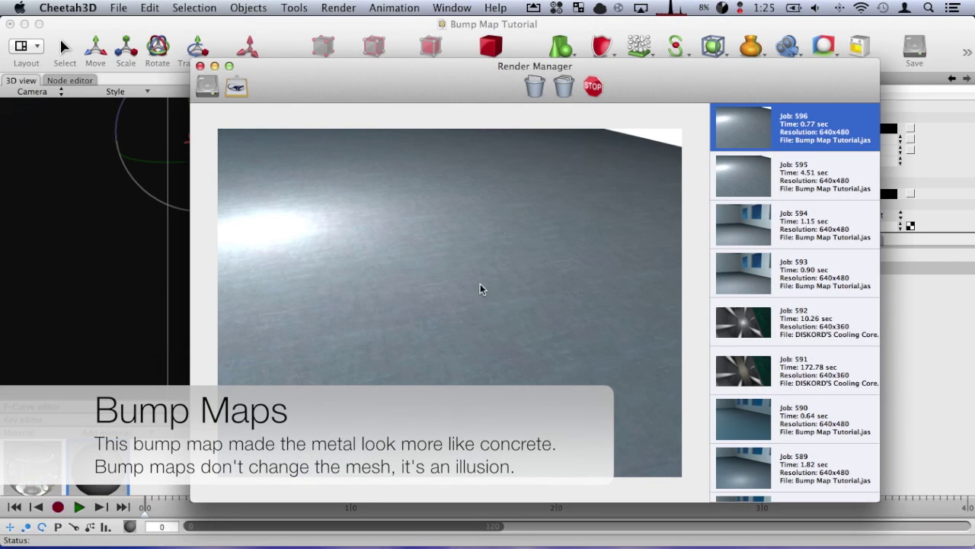
pyautogui.click(806, 188)
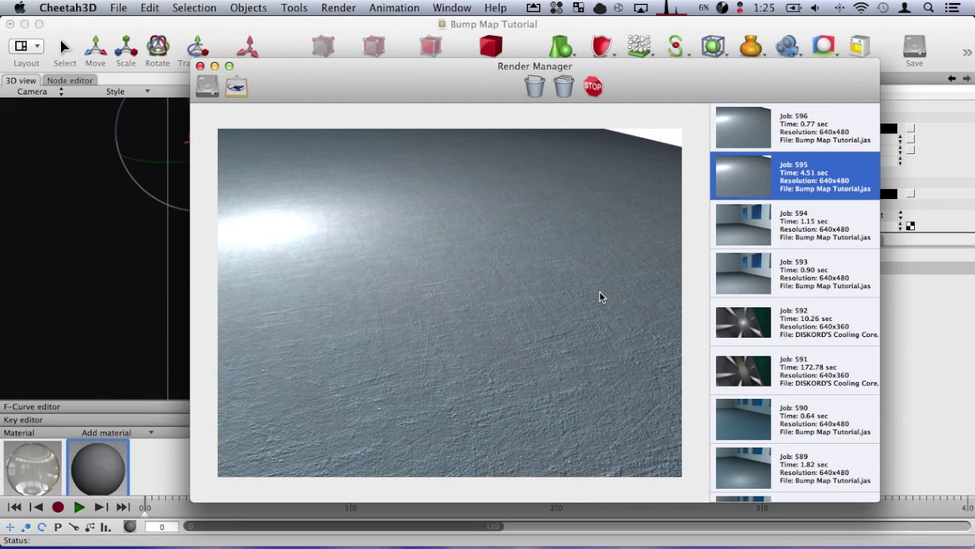
pyautogui.press('super+w')
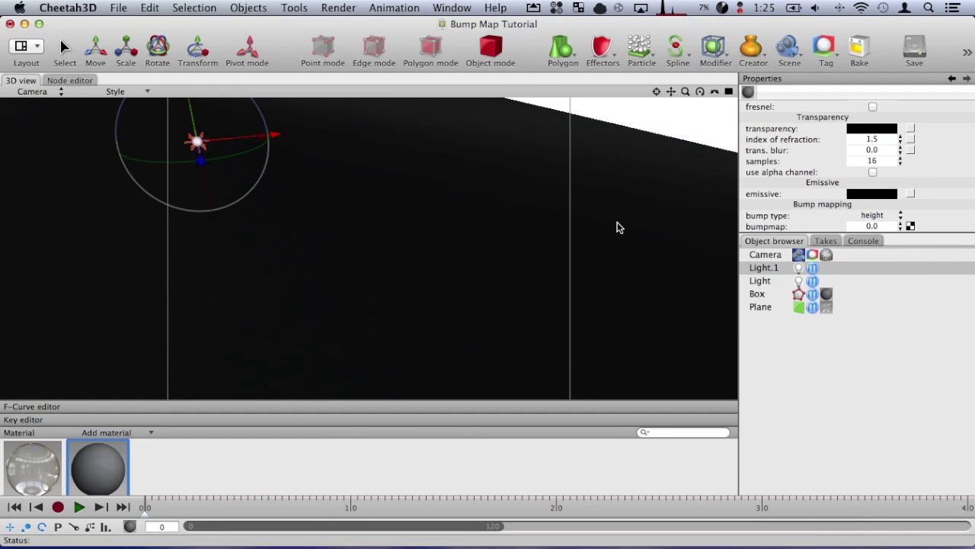
# Step: Orbit the viewport until the room's walls and windows come into view
pyautogui.scroll(-3, 618, 225)
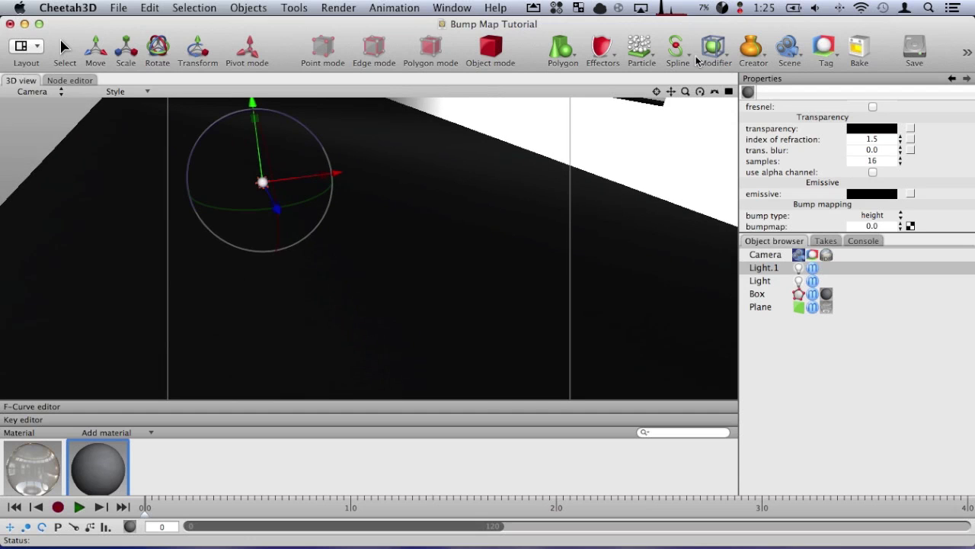
pyautogui.moveTo(714, 91); pyautogui.dragTo(690, 242)
pyautogui.moveTo(671, 92); pyautogui.dragTo(667, 91)
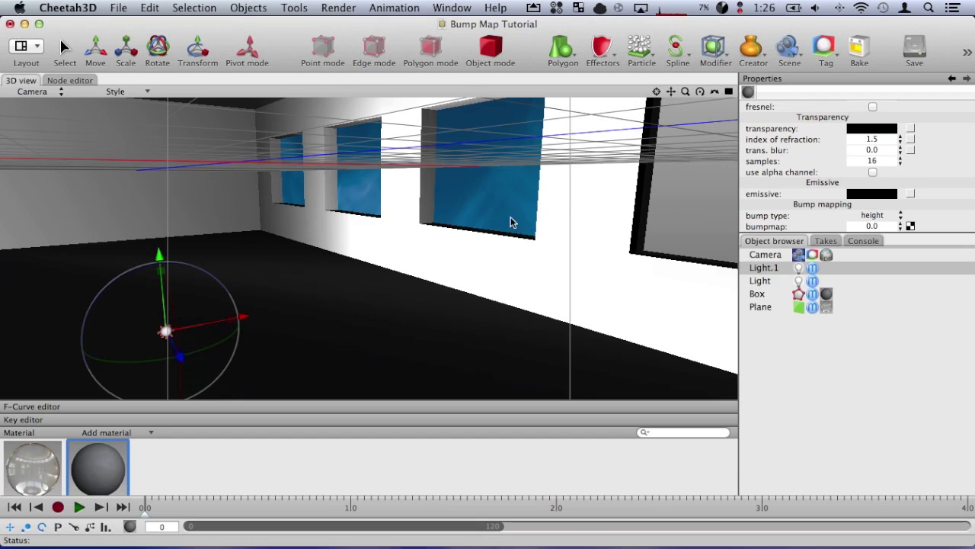
pyautogui.hscroll(-3, 297, 288)
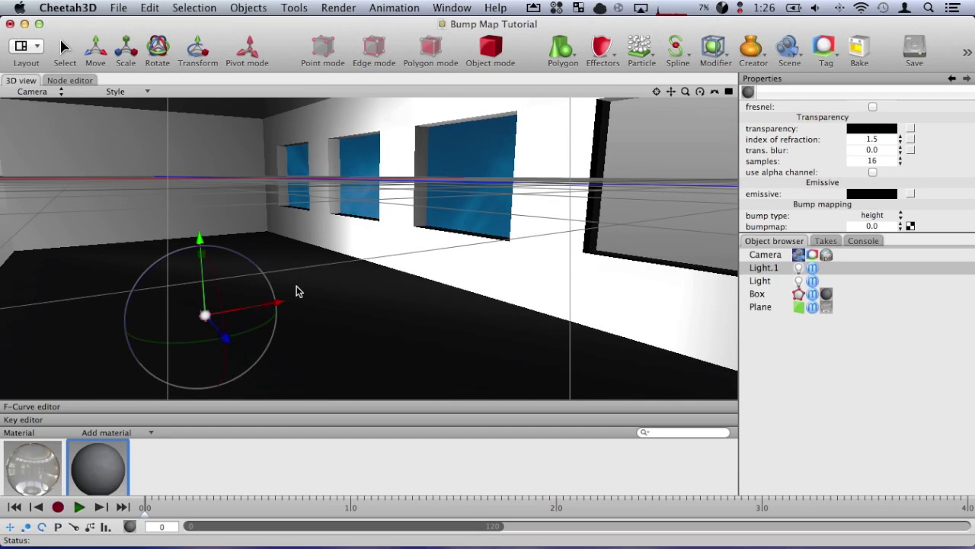